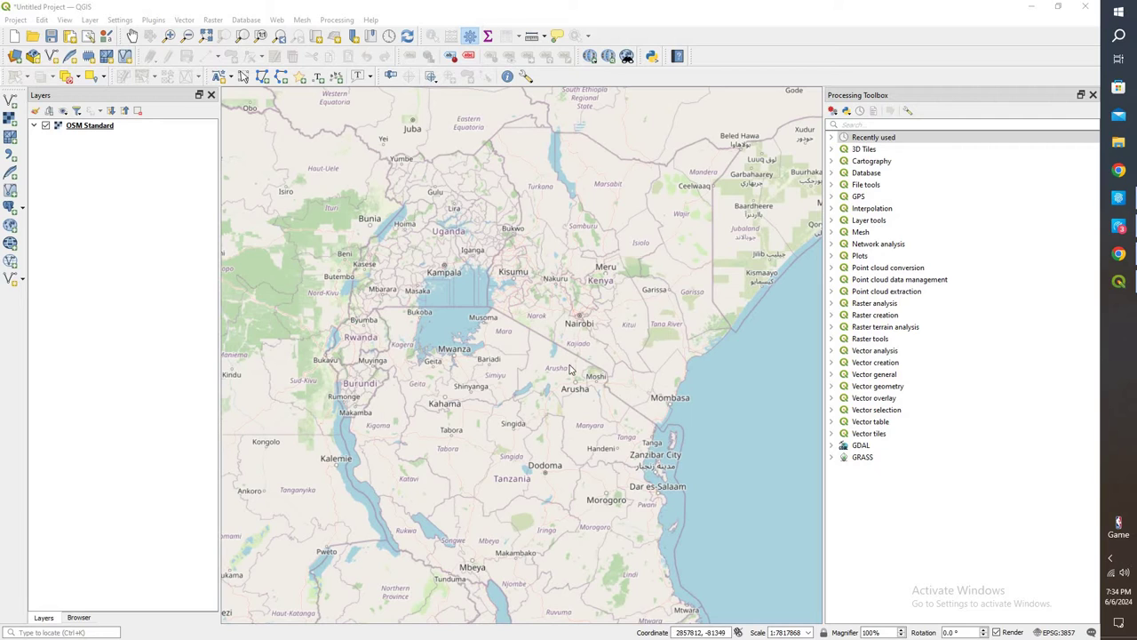
Step: Add Sample_Area_Temp.shp as a vector layer and zoom to its square near Mwanza
click(90, 19)
mouse_move(115, 60)
click(301, 59)
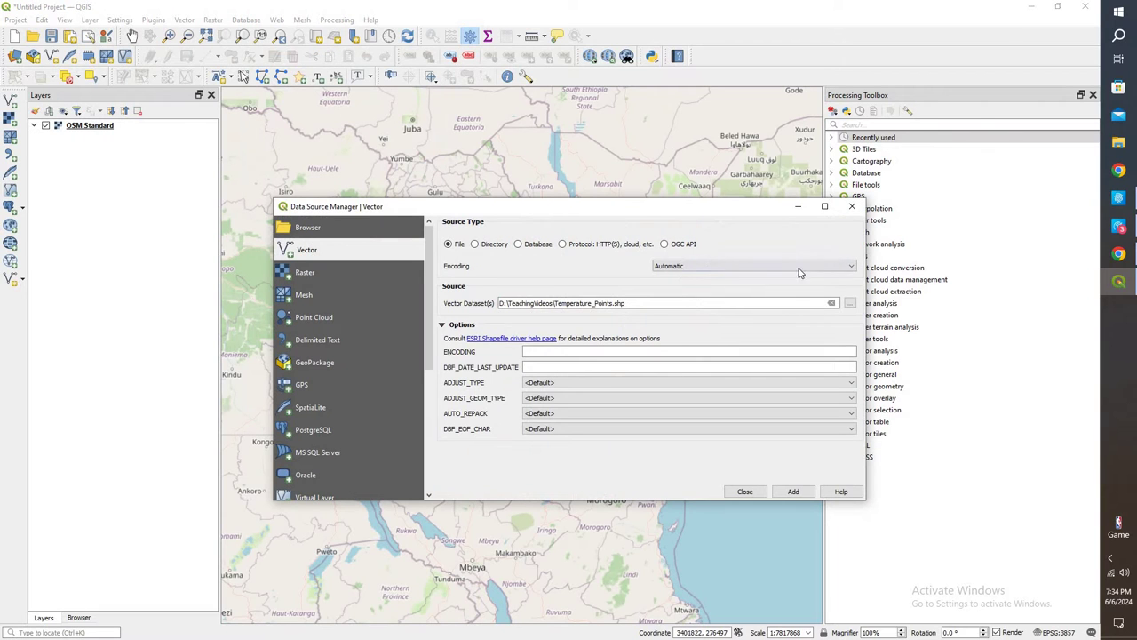
click(831, 303)
click(850, 303)
scroll(435, 382, down, 1)
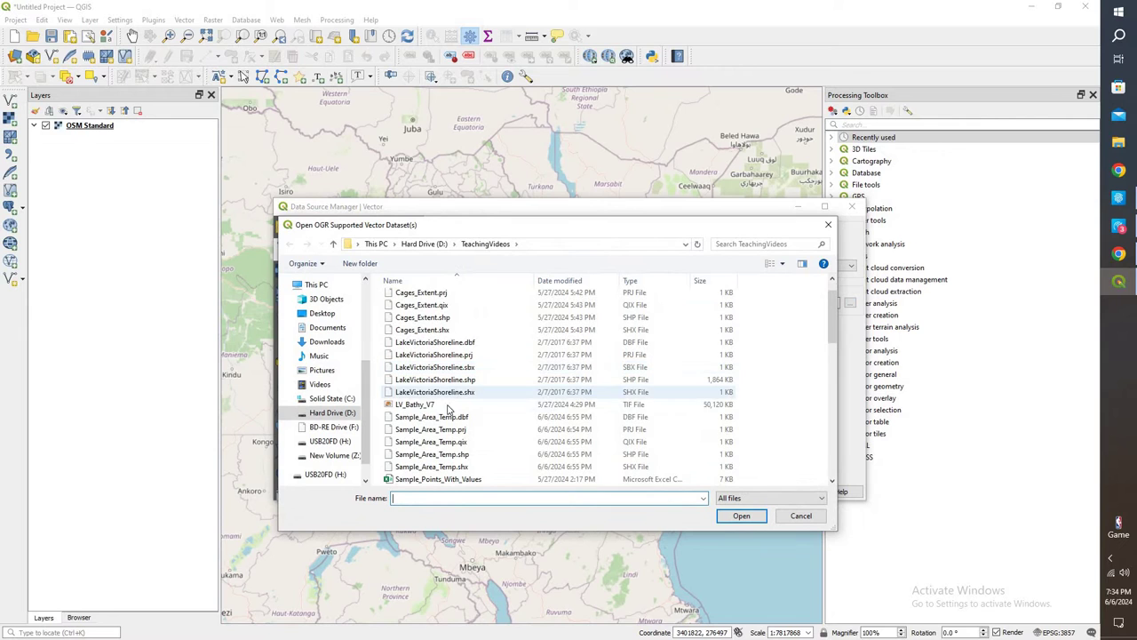
click(433, 455)
click(741, 516)
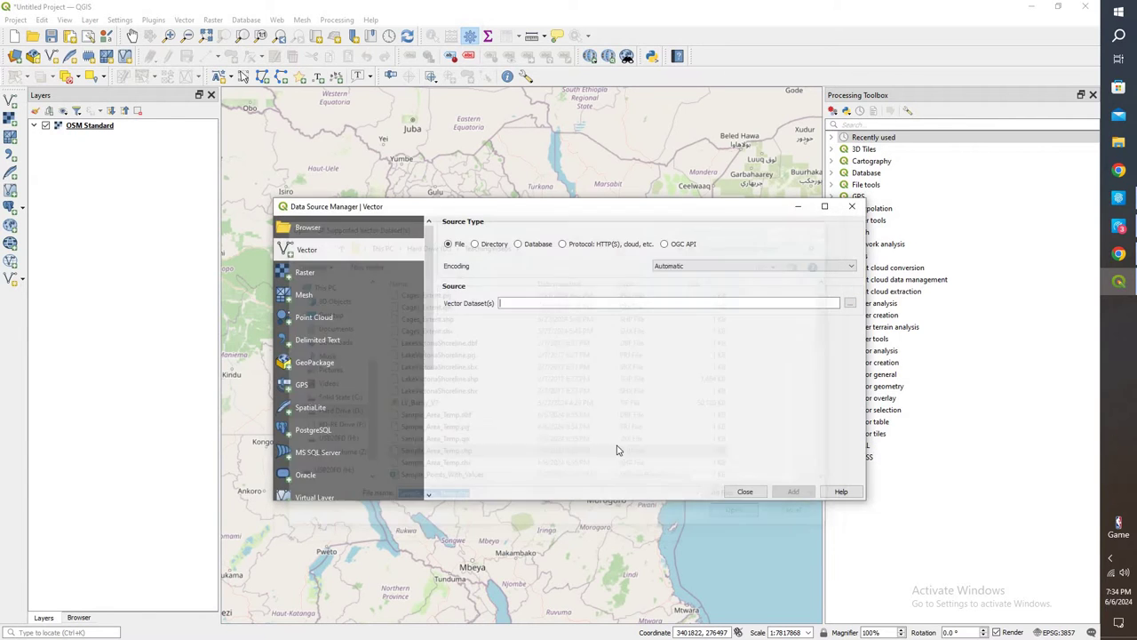
click(793, 491)
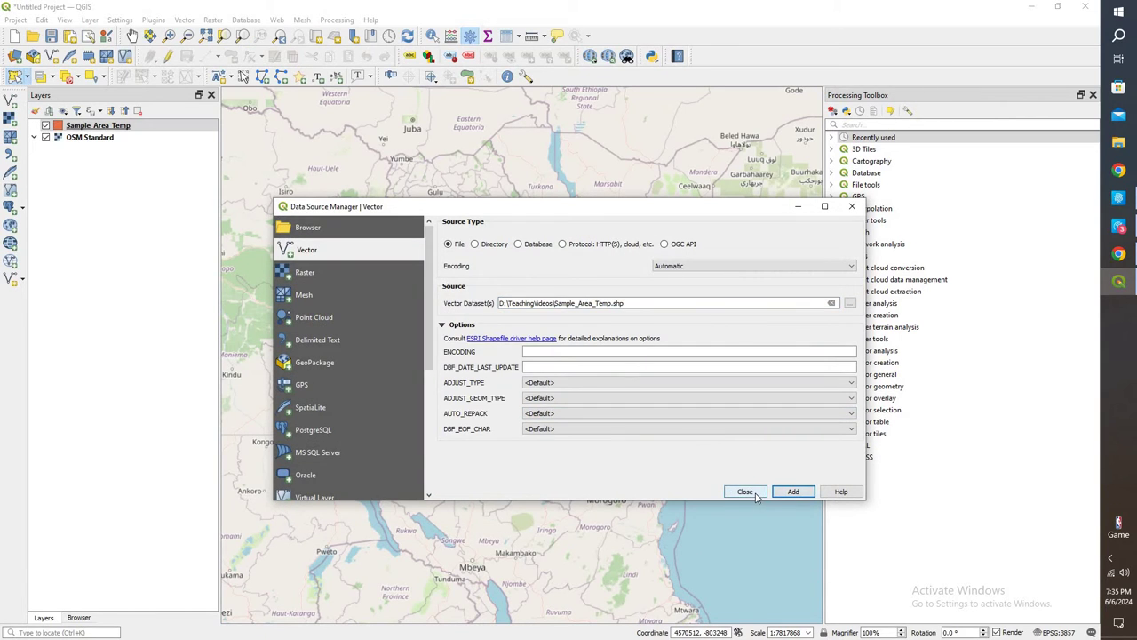
click(744, 492)
scroll(500, 368, up, 5)
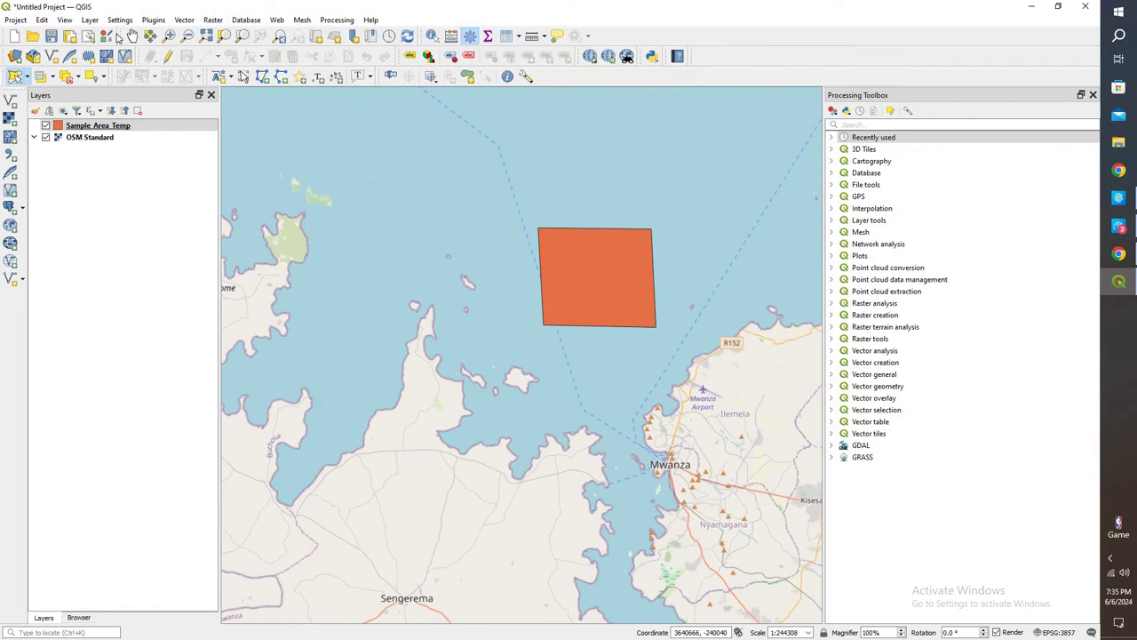
Step: Add Temperature_Points.shp as a vector layer so its points show in the study square
click(90, 19)
mouse_move(142, 64)
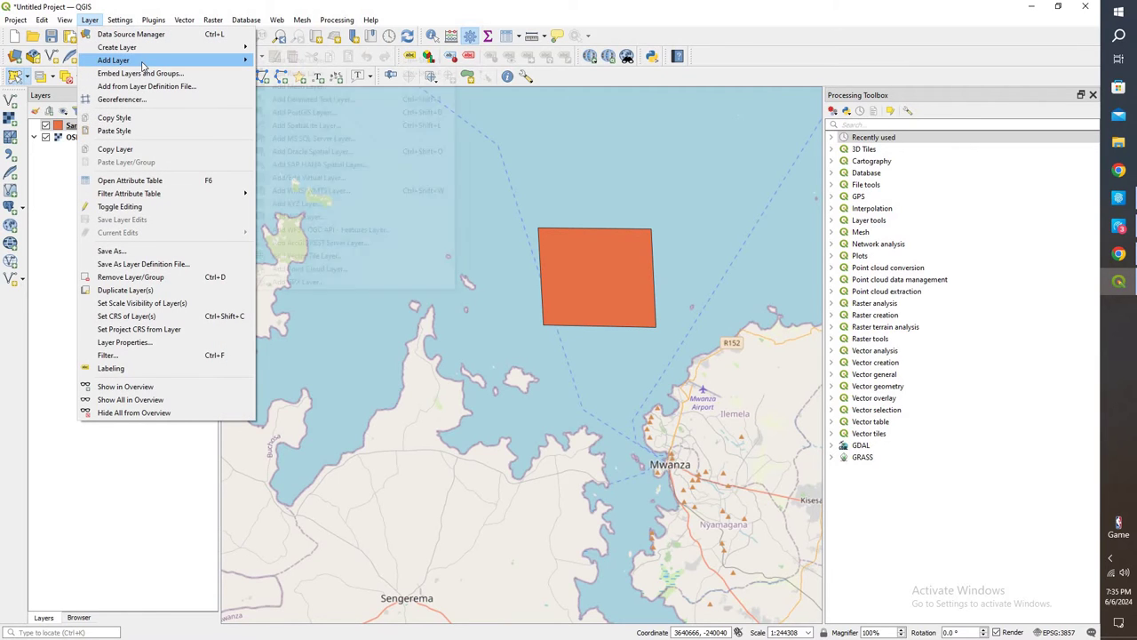
click(282, 60)
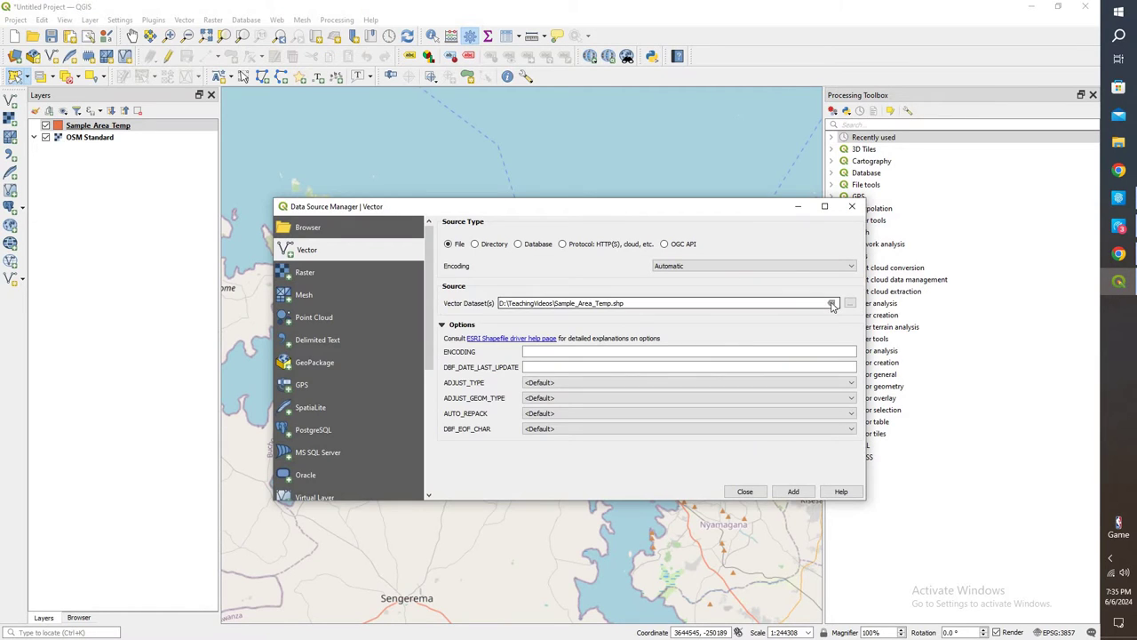
click(832, 304)
click(849, 303)
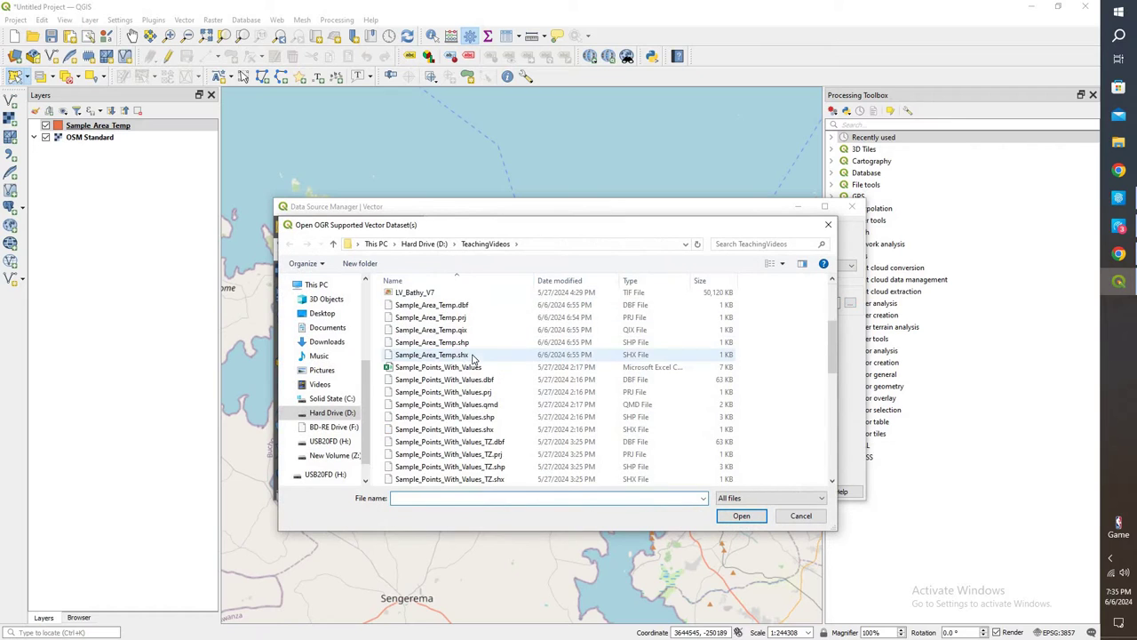
scroll(470, 355, down, 9)
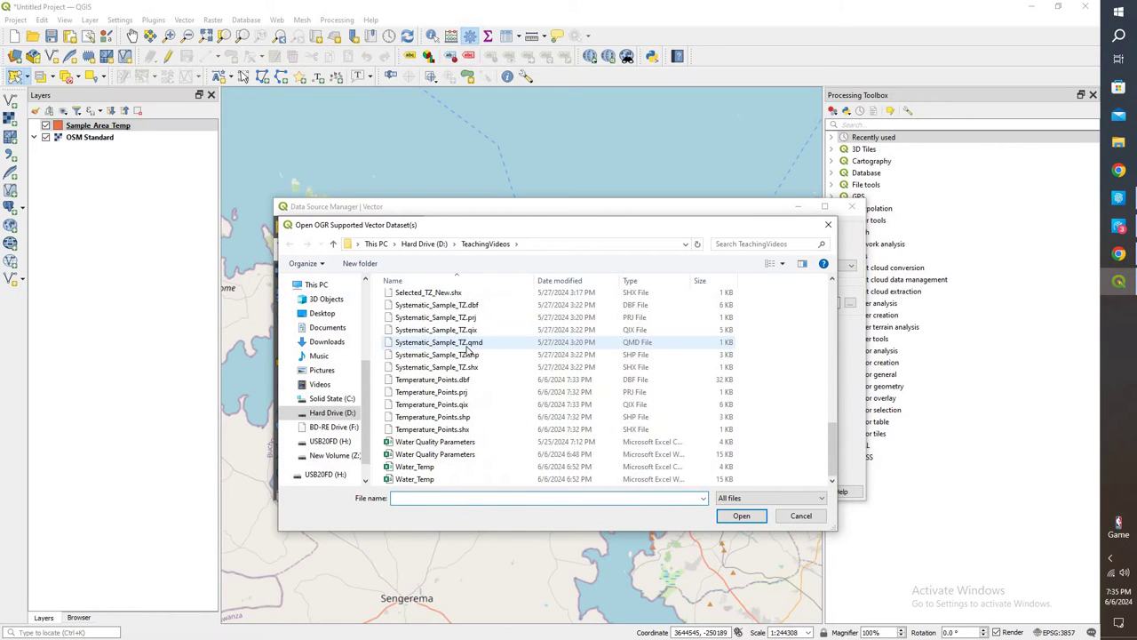
click(427, 417)
click(743, 516)
click(793, 491)
click(744, 492)
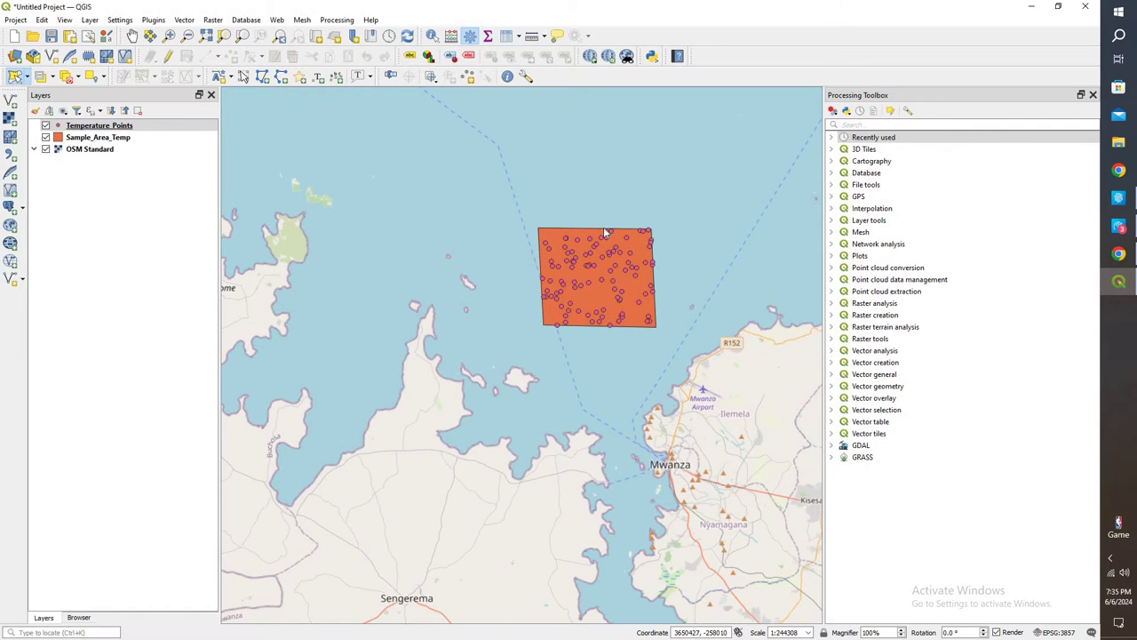
scroll(604, 226, up, 1)
scroll(664, 247, up, 1)
scroll(608, 258, down, 1)
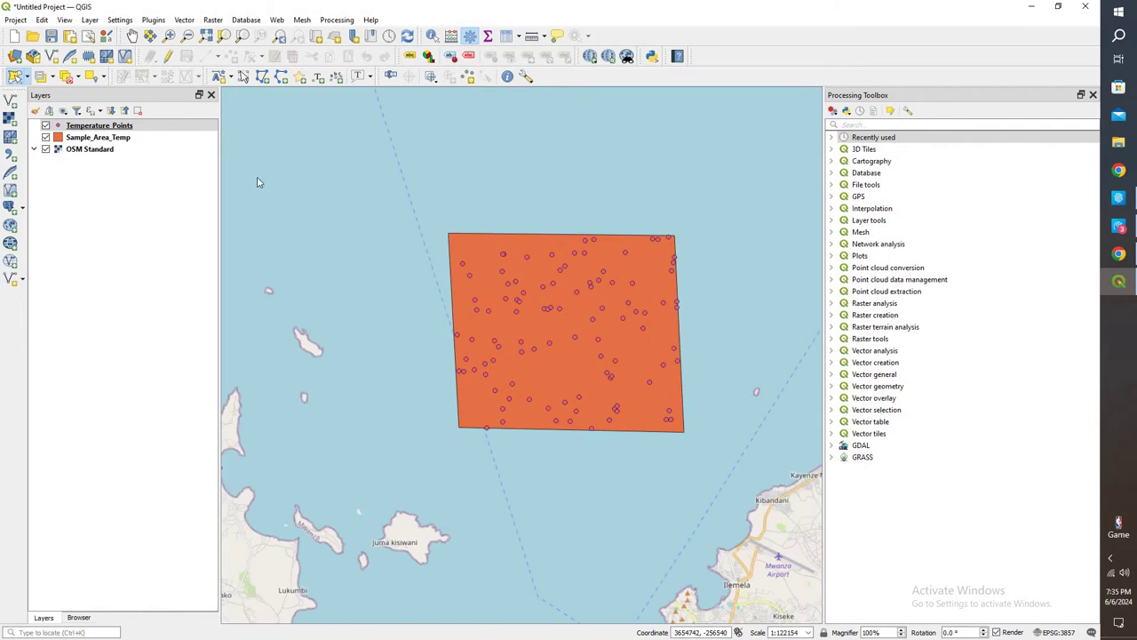
right_click(108, 126)
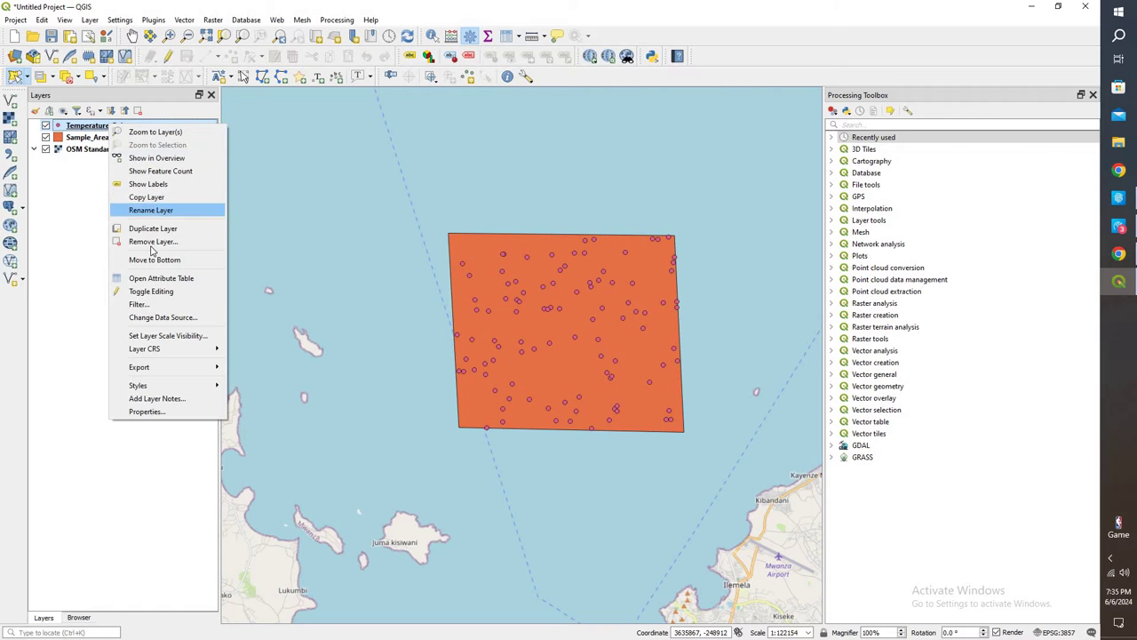
click(154, 278)
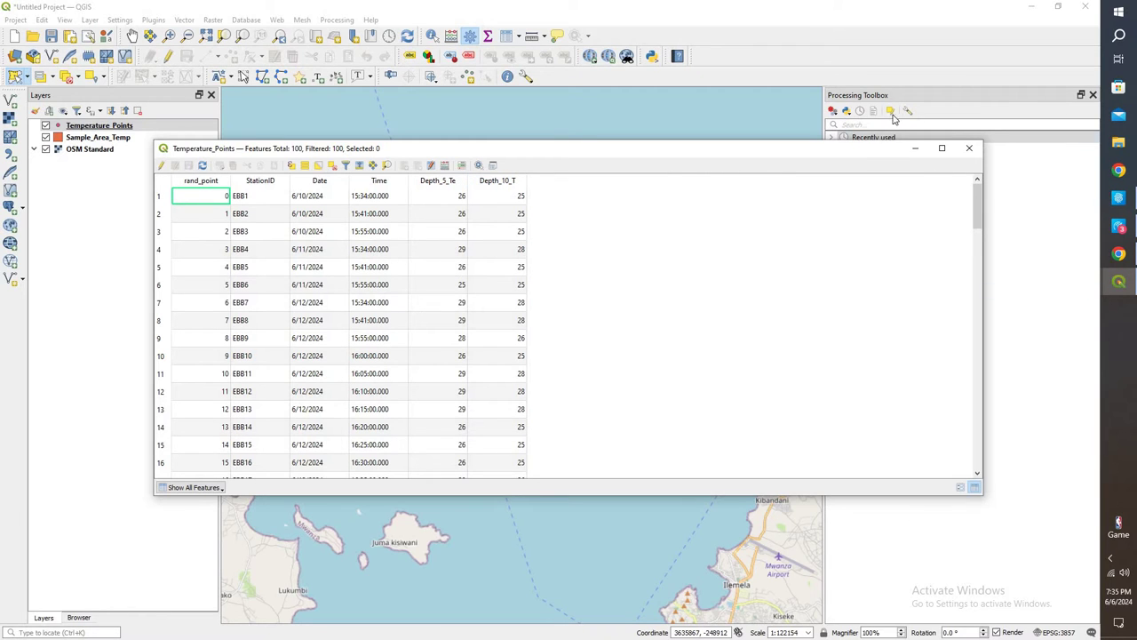
drag(774, 152, 786, 564)
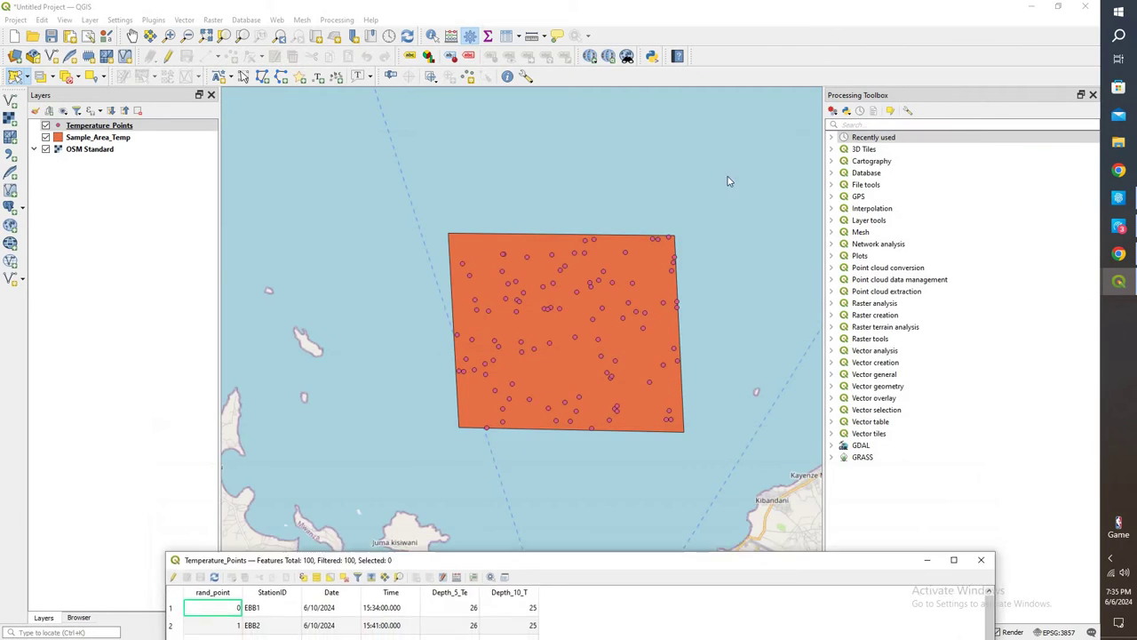
drag(727, 181, 747, 182)
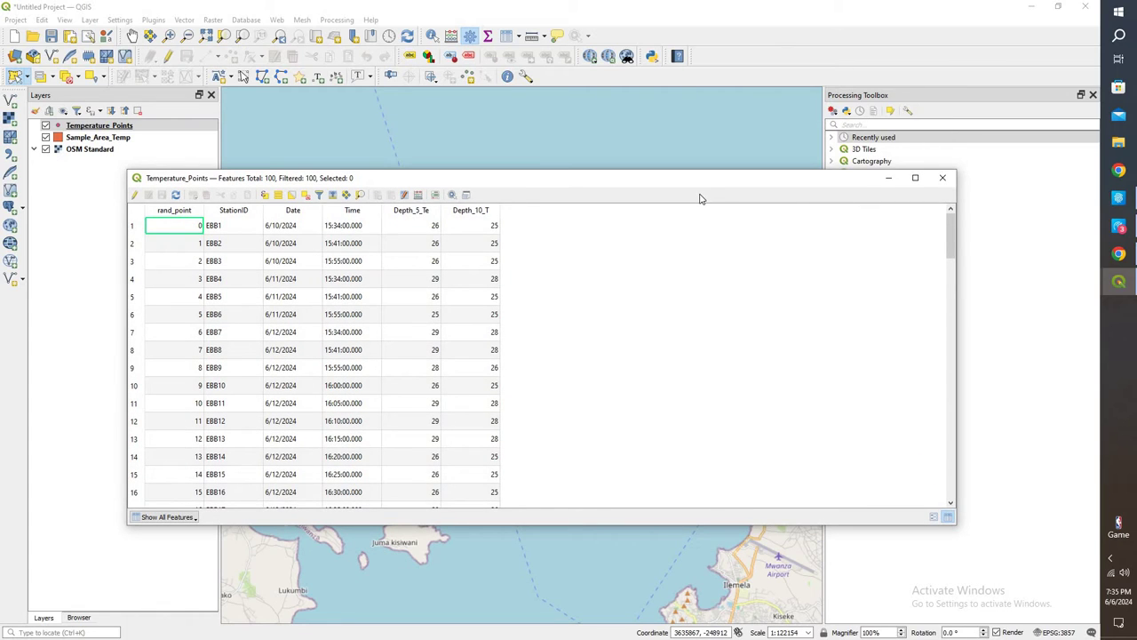
click(943, 178)
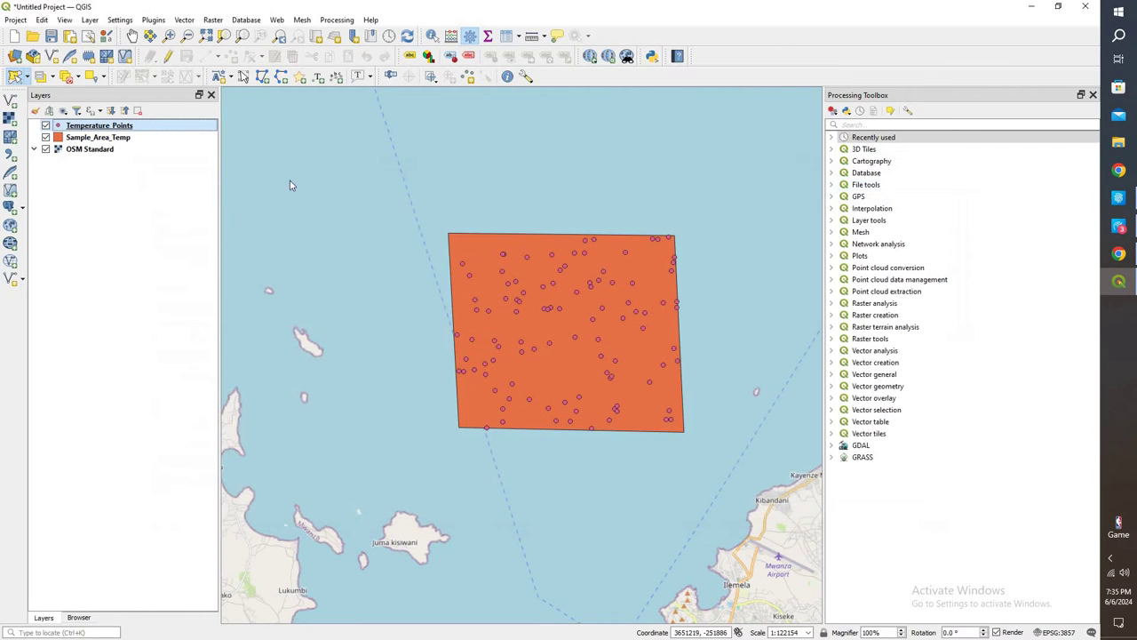
Step: Launch IDW interpolation and add Temperature_Points with the Depth_5_Te attribute as input
click(856, 124)
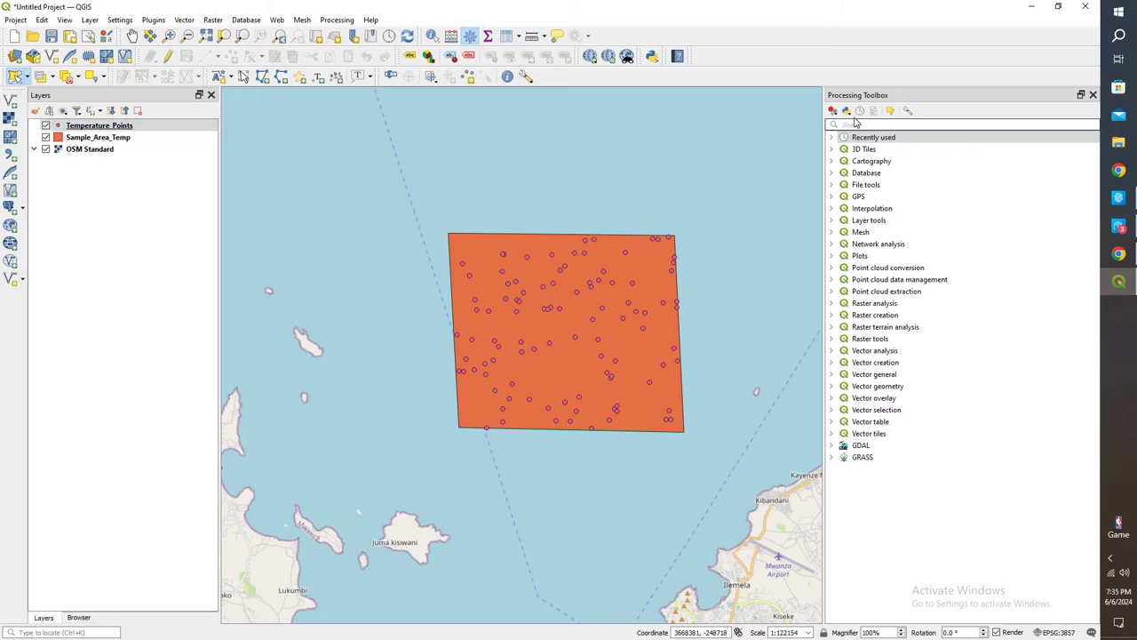
click(832, 209)
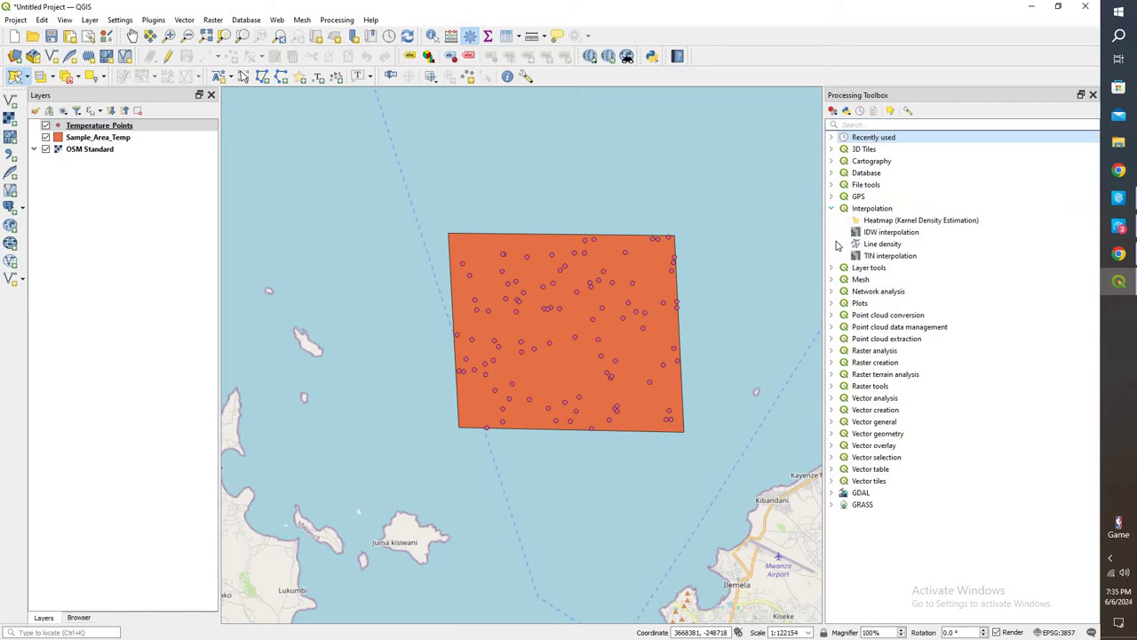
click(885, 234)
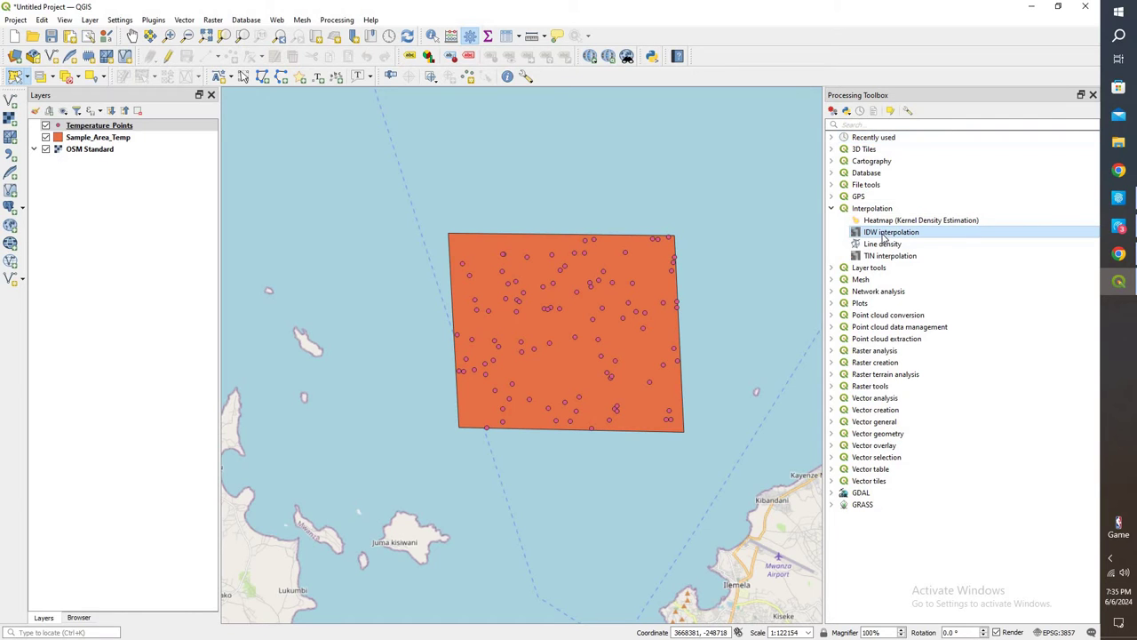
double_click(885, 232)
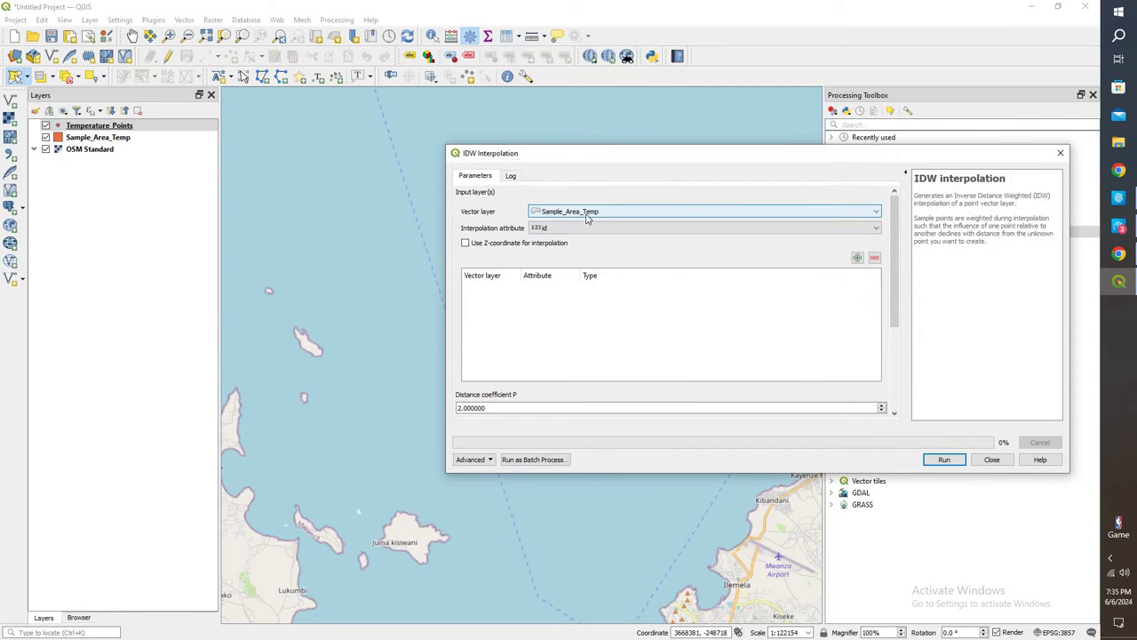
click(612, 214)
click(591, 231)
click(574, 229)
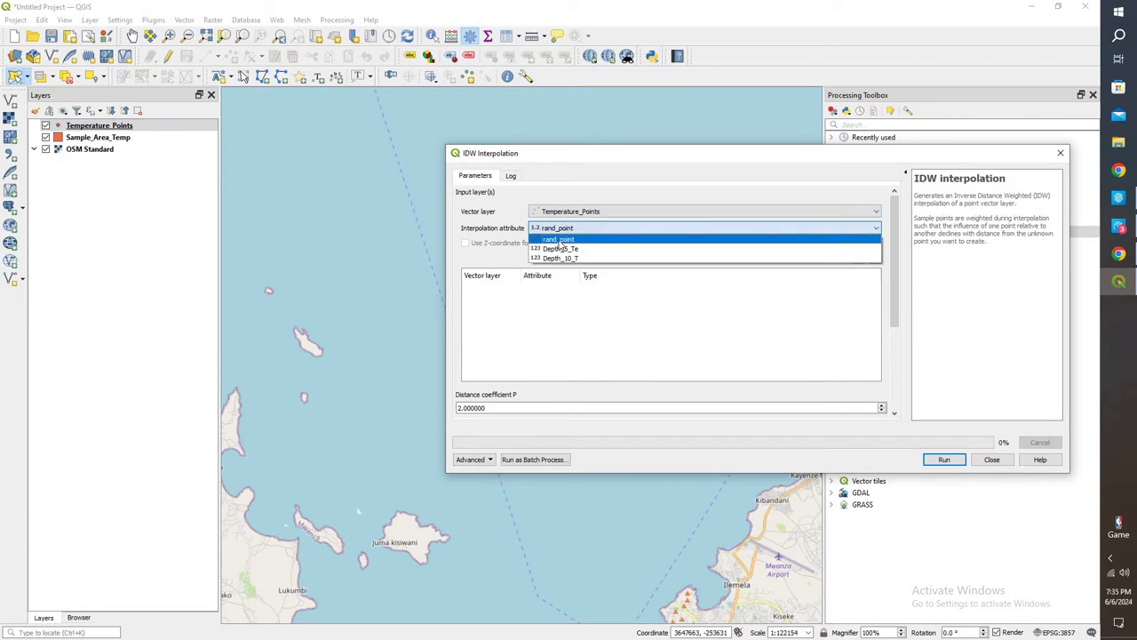
click(558, 249)
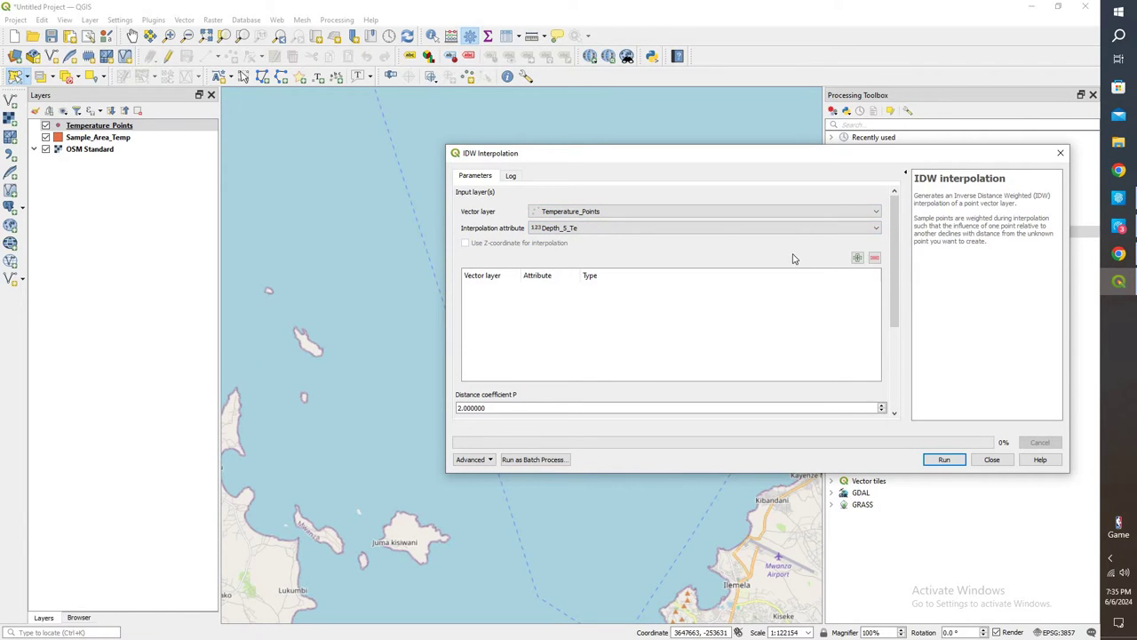
click(857, 257)
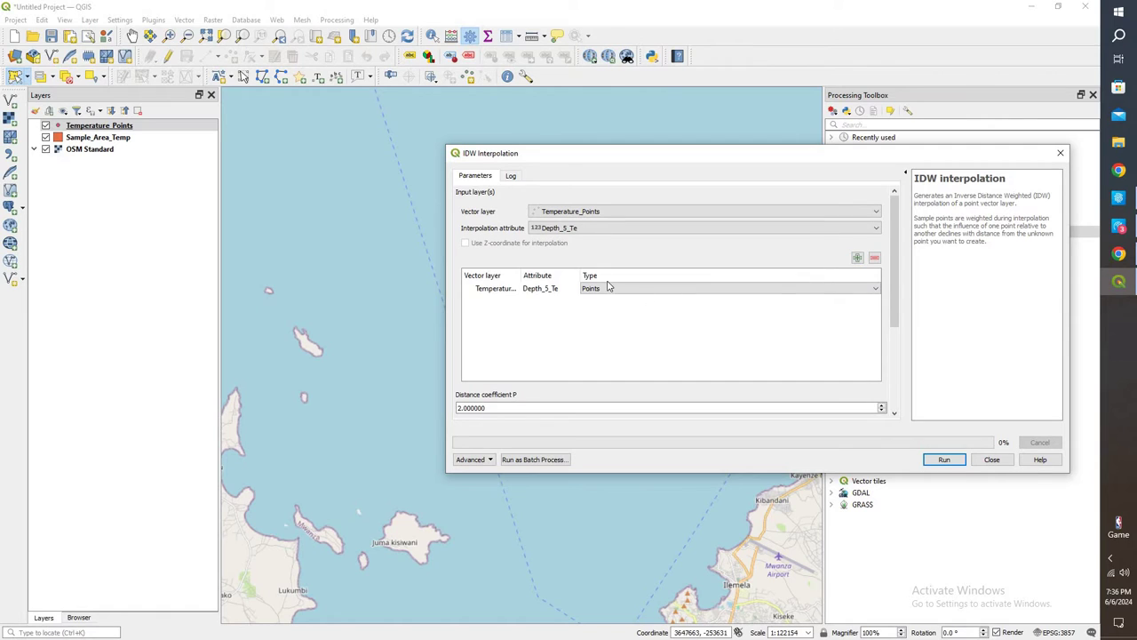
Step: Set the output raster to 50 rows
drag(895, 293, 895, 363)
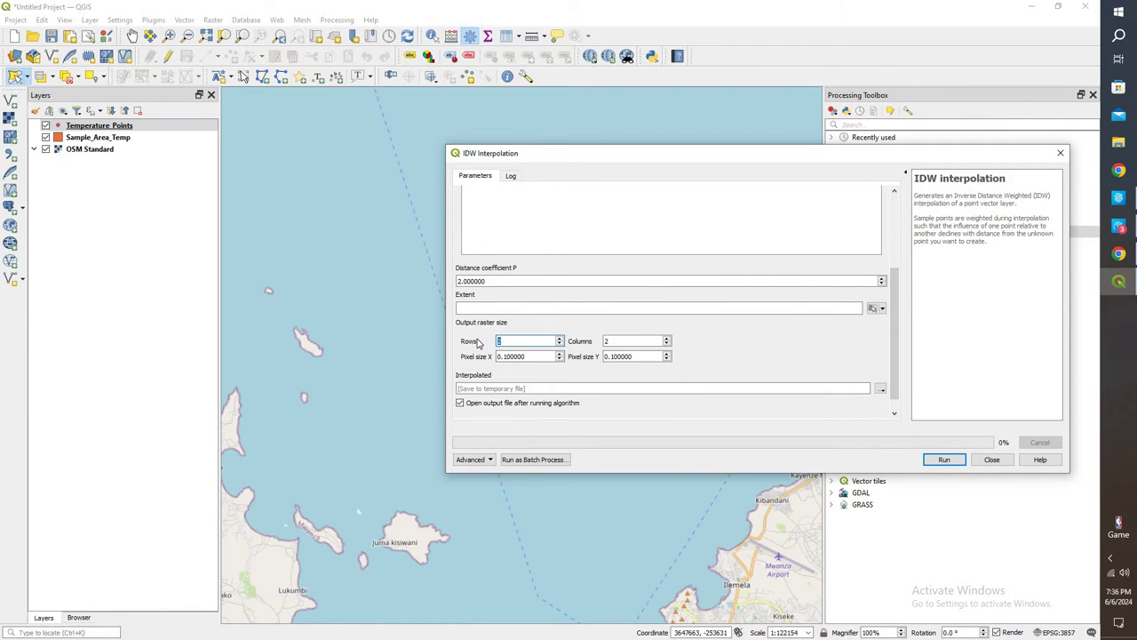
text(50)
key(Tab)
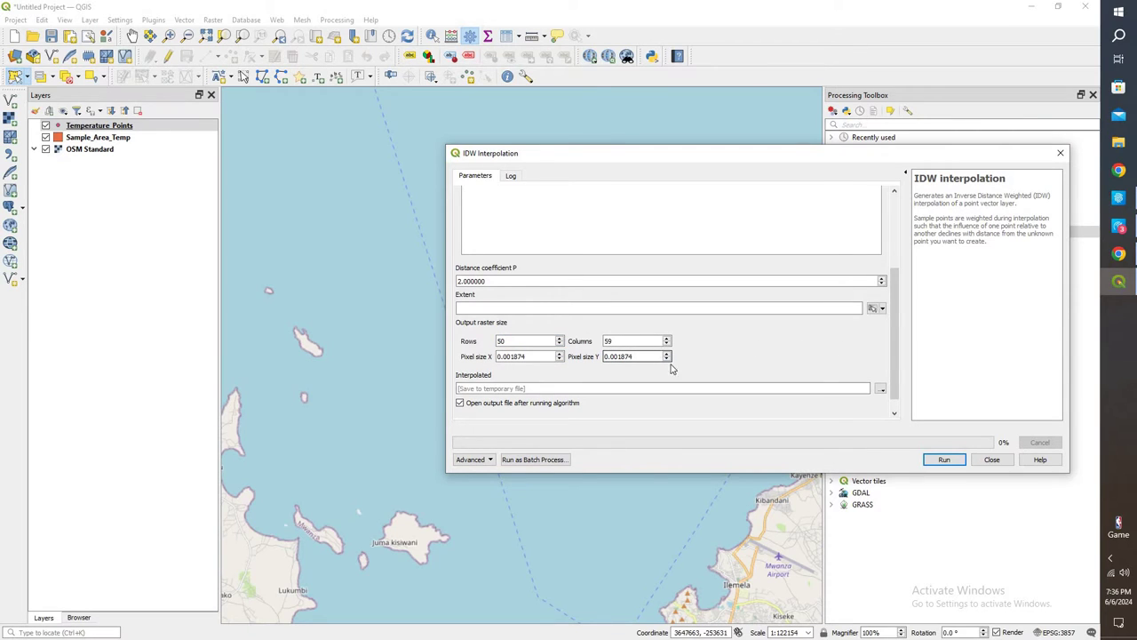
click(945, 460)
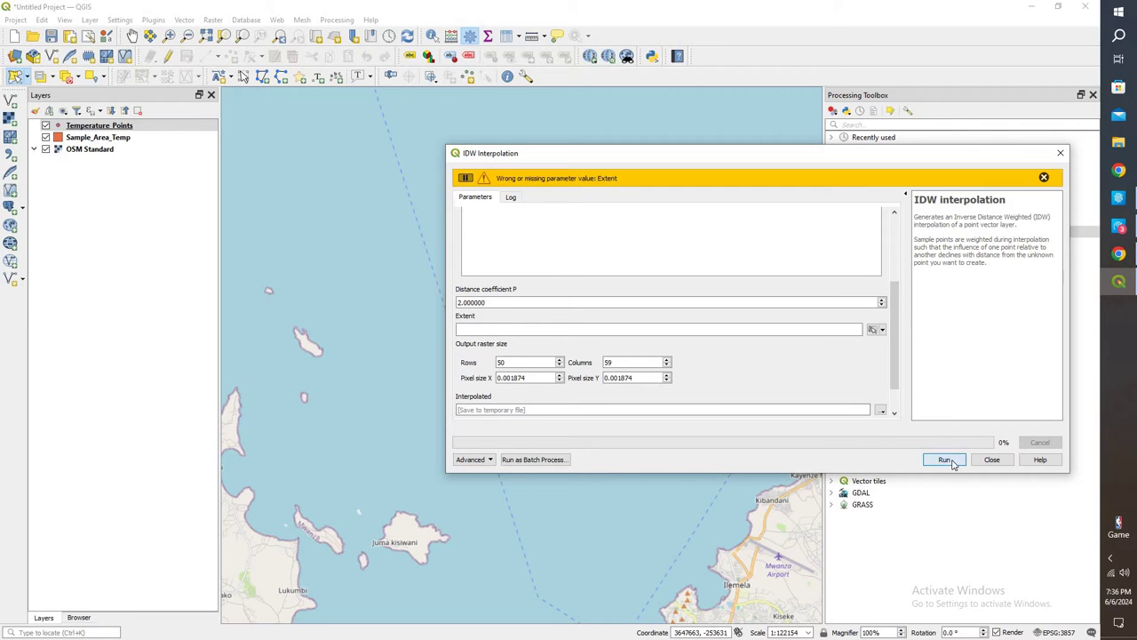
Step: Take the output extent from the Sample_Area_Temp layer and run the interpolation
click(880, 329)
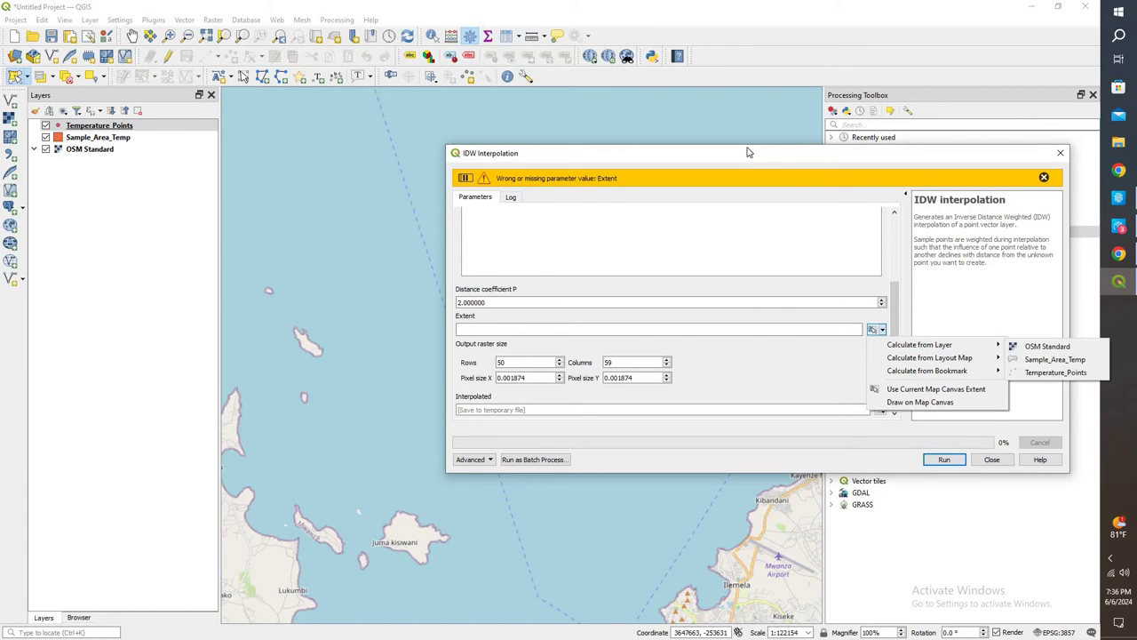
click(723, 386)
drag(749, 160, 605, 527)
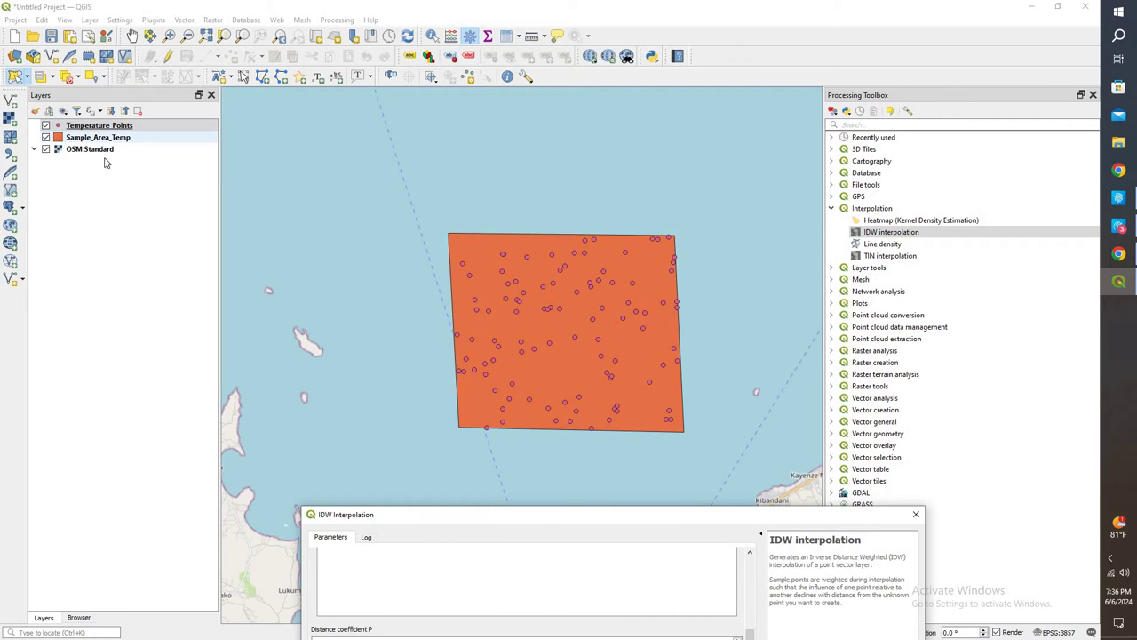
drag(556, 519, 524, 158)
click(708, 308)
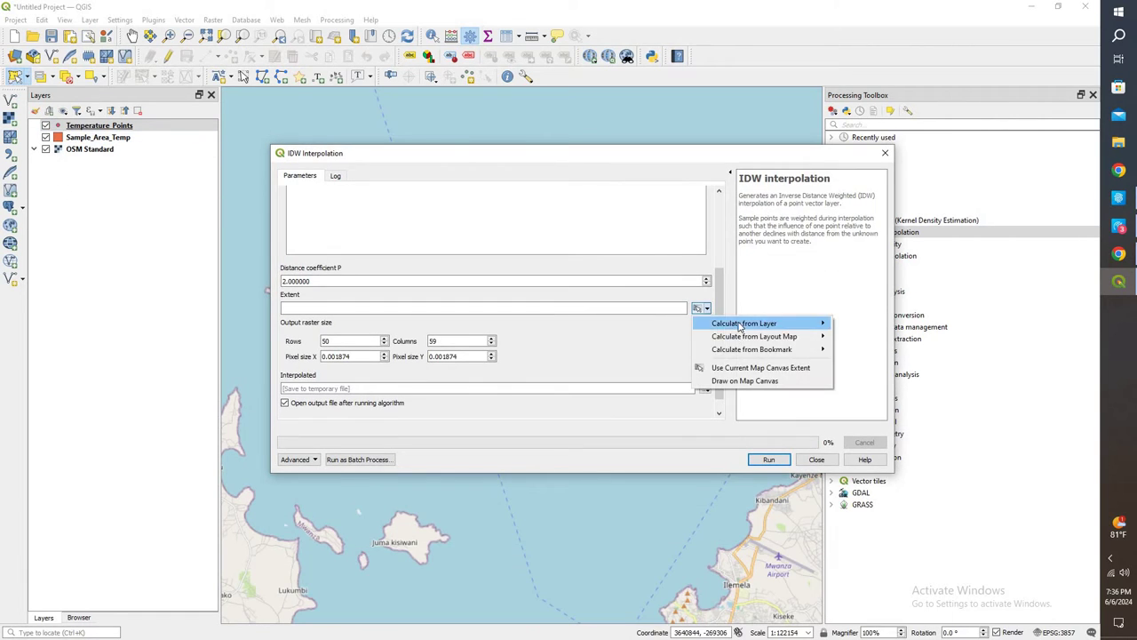
mouse_move(799, 323)
click(857, 338)
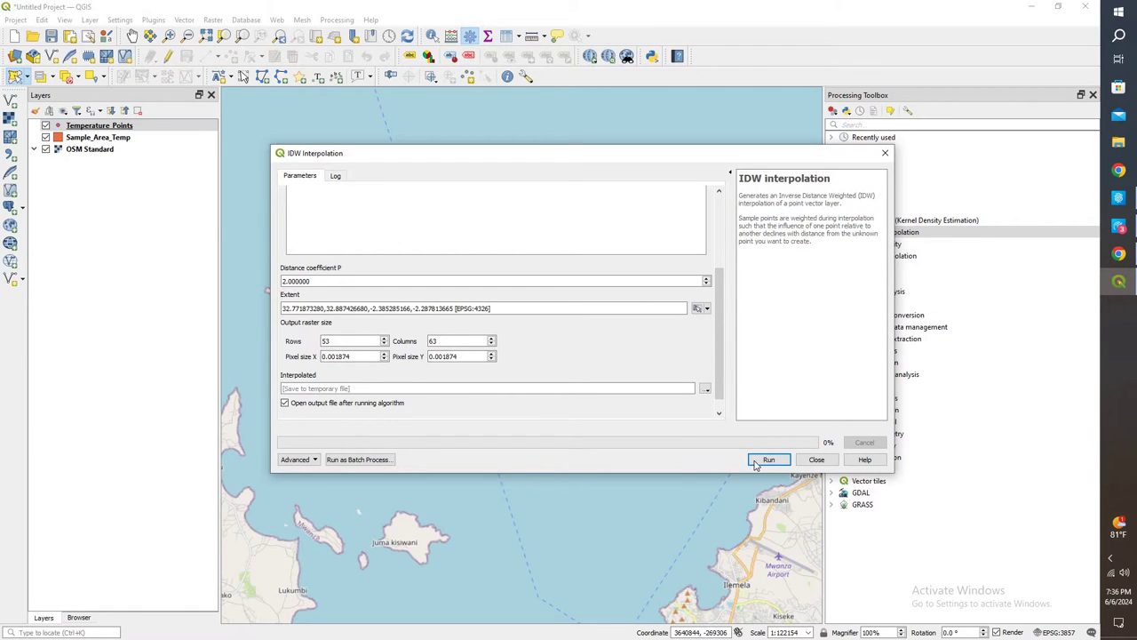
click(756, 463)
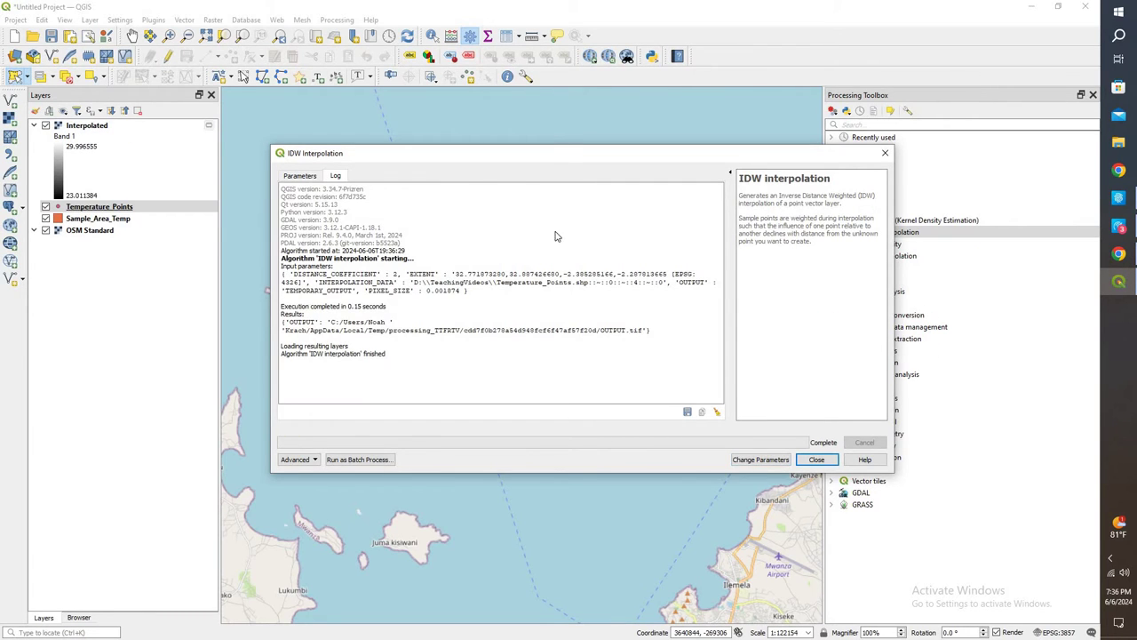
Step: Toggle the new Interpolated raster's visibility to check it, then close the IDW dialog
drag(556, 153, 563, 509)
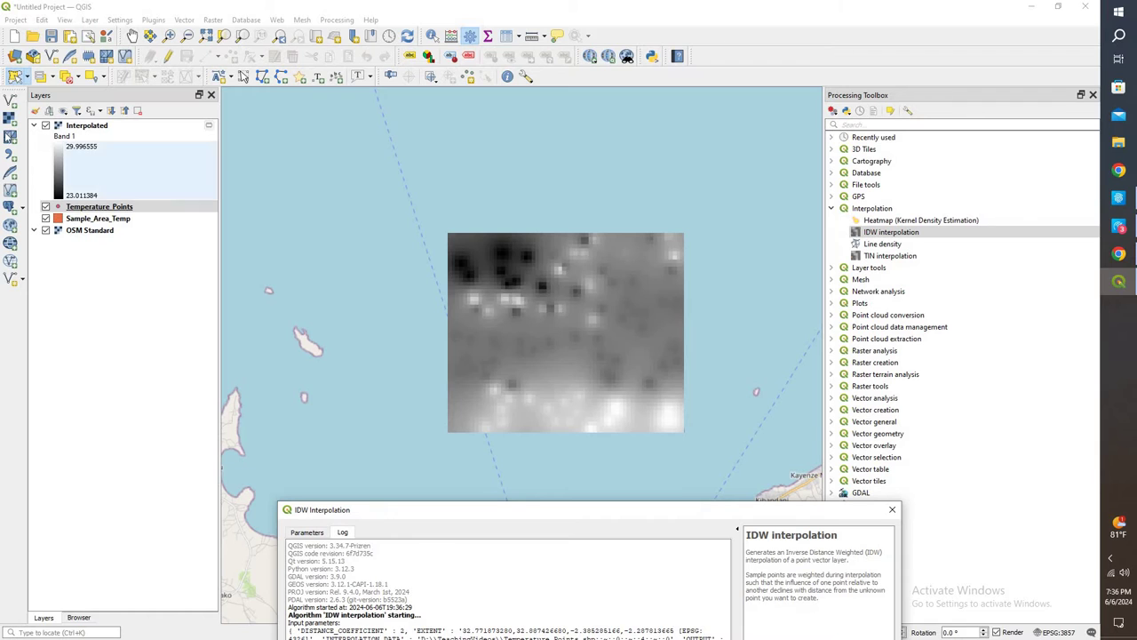
click(45, 125)
click(45, 125)
click(45, 125)
click(46, 125)
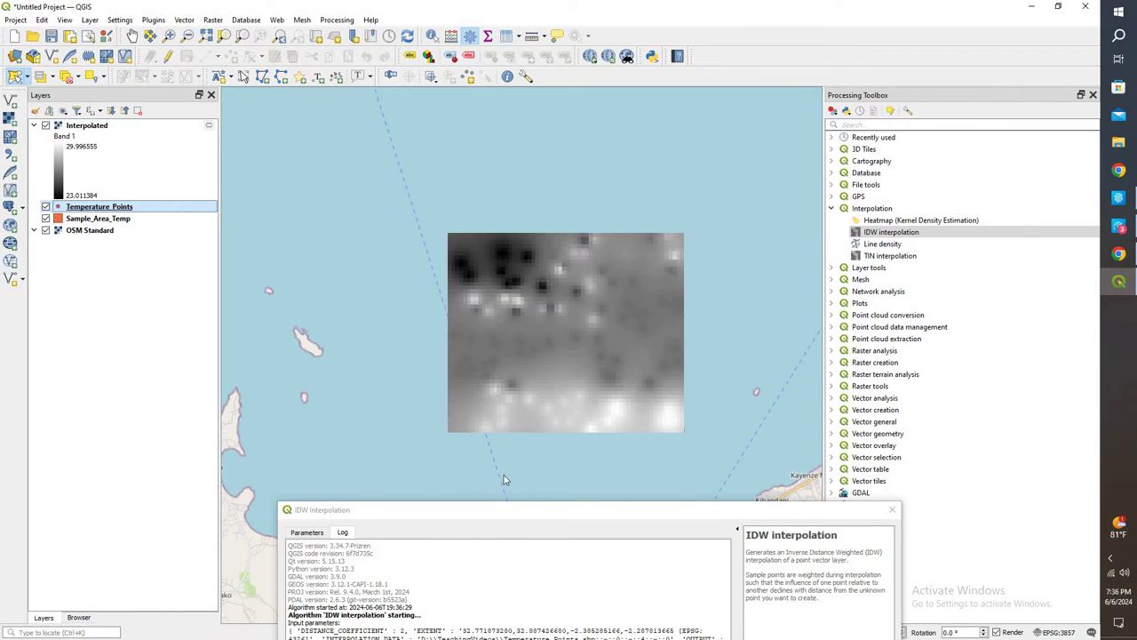
drag(503, 511, 496, 152)
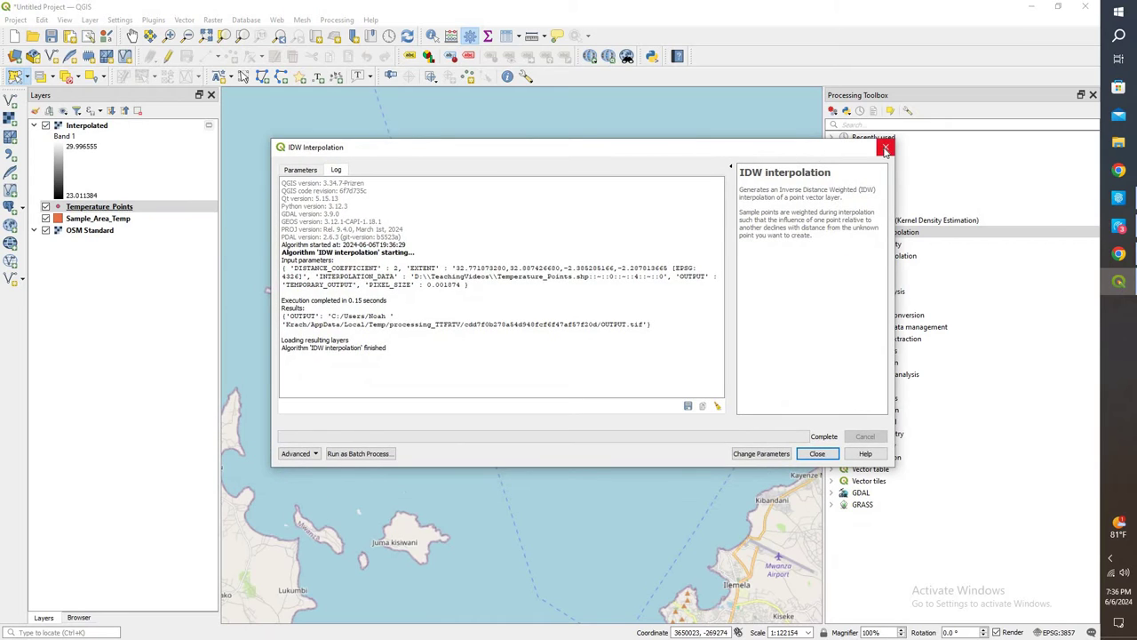
click(885, 149)
Step: Rename the Interpolated layer to Interpolated_5
click(81, 126)
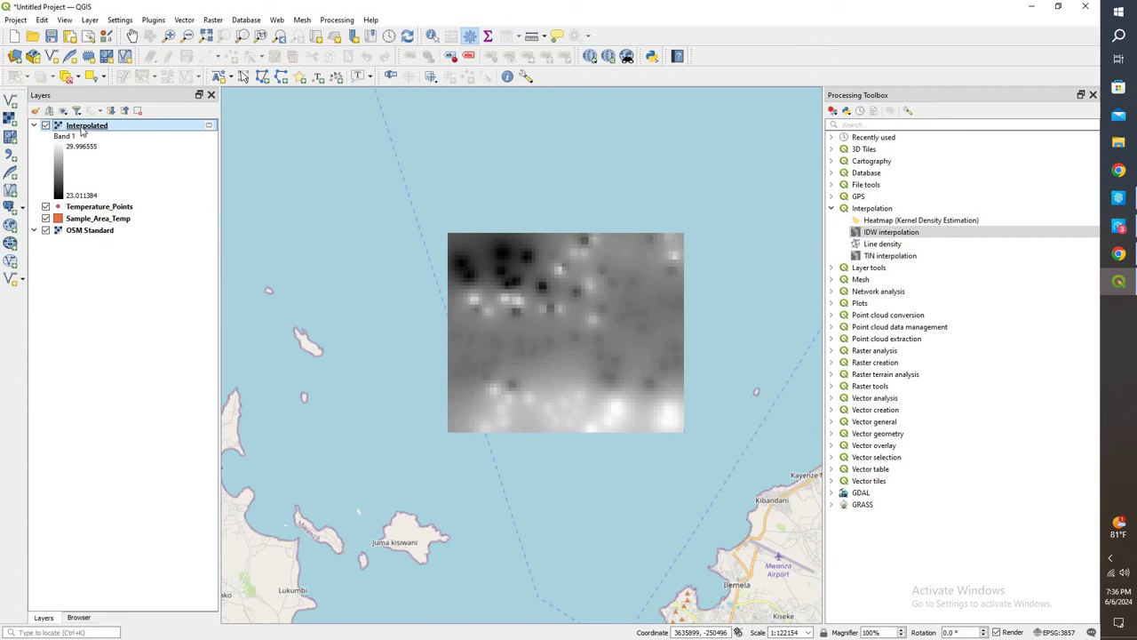
right_click(81, 129)
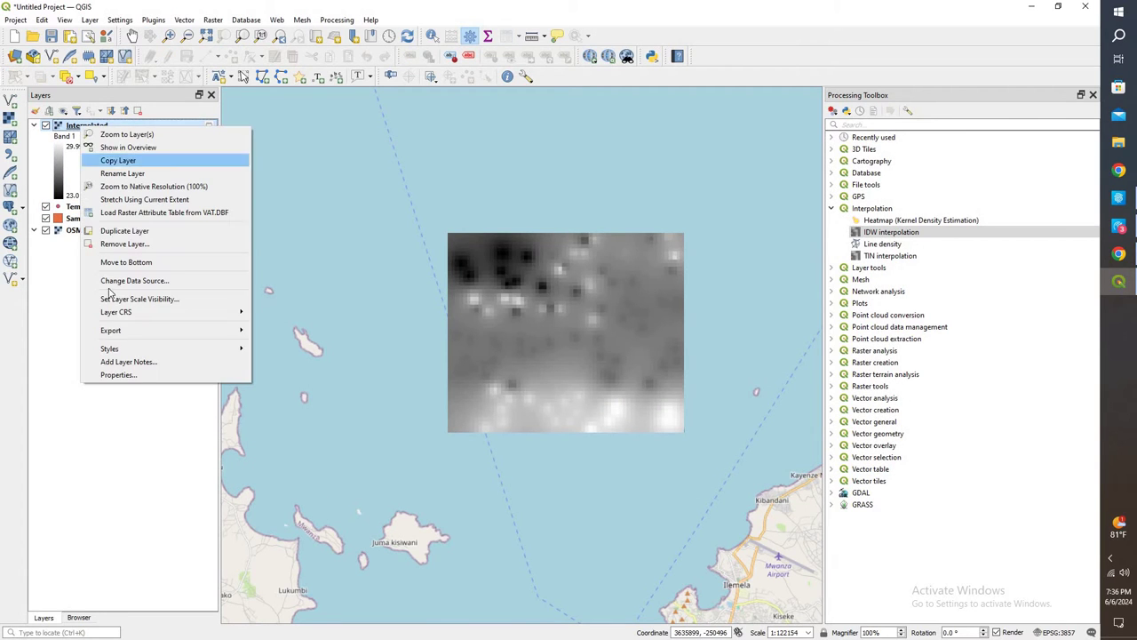
click(133, 173)
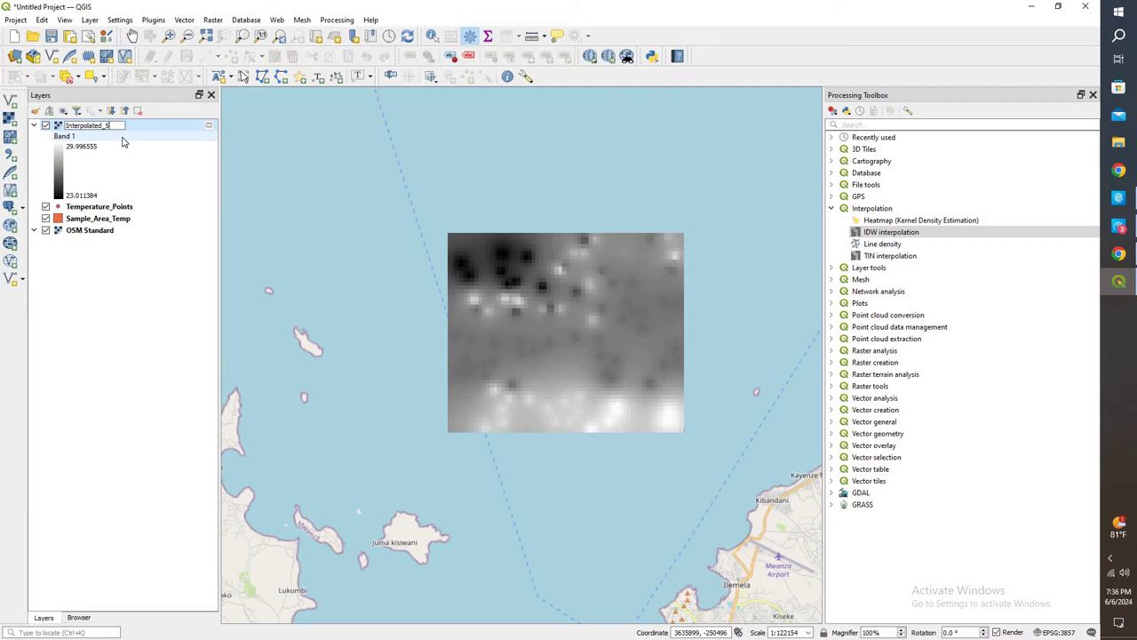
text(_5)
key(Return)
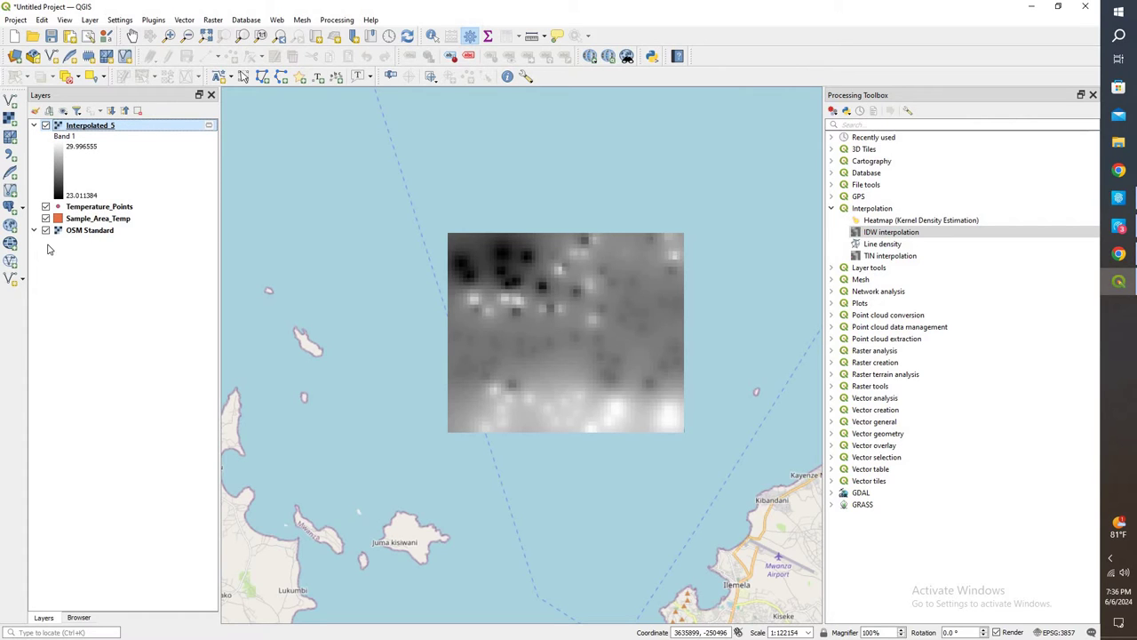
Step: Reopen IDW interpolation and add Temperature_Points Depth_10_T as a Points input
click(914, 233)
double_click(914, 232)
click(471, 208)
click(418, 228)
click(407, 223)
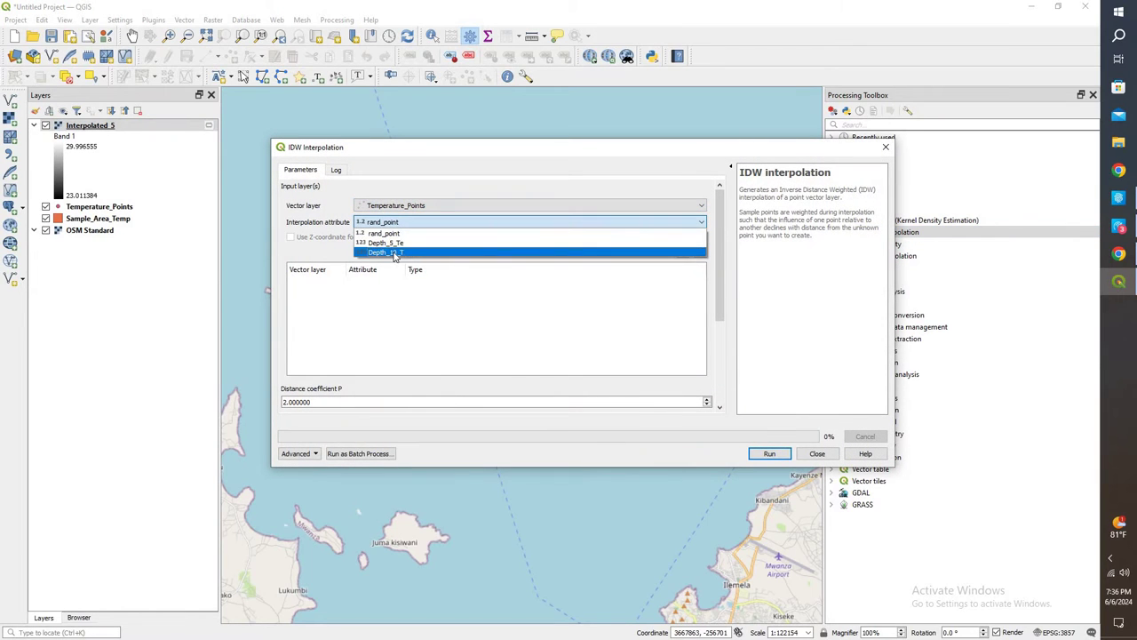
click(394, 254)
click(682, 251)
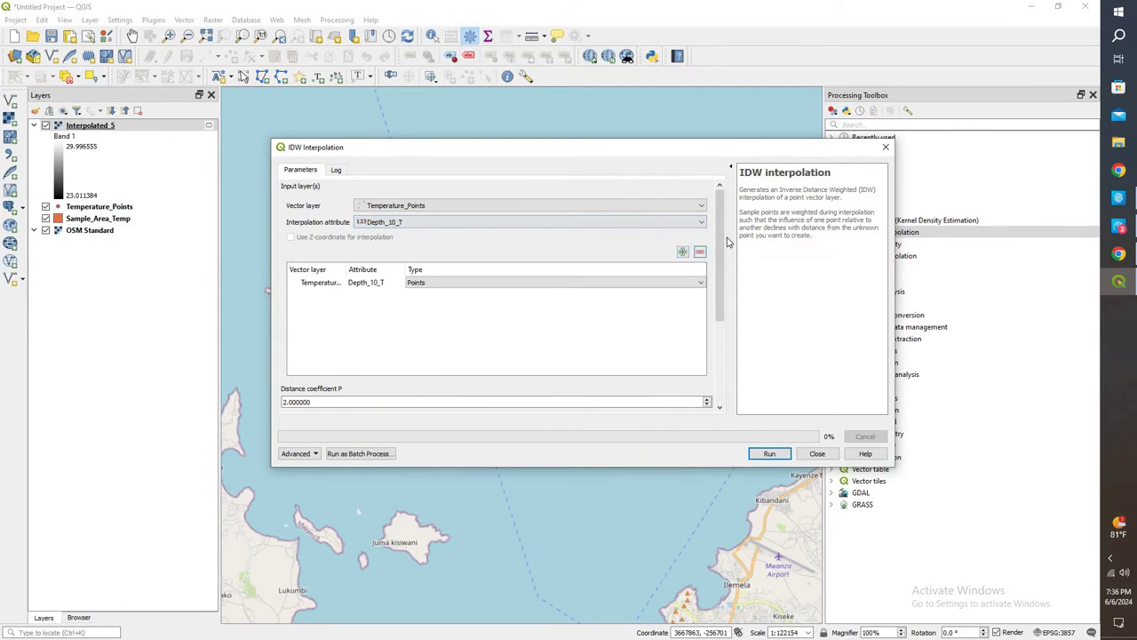
click(611, 284)
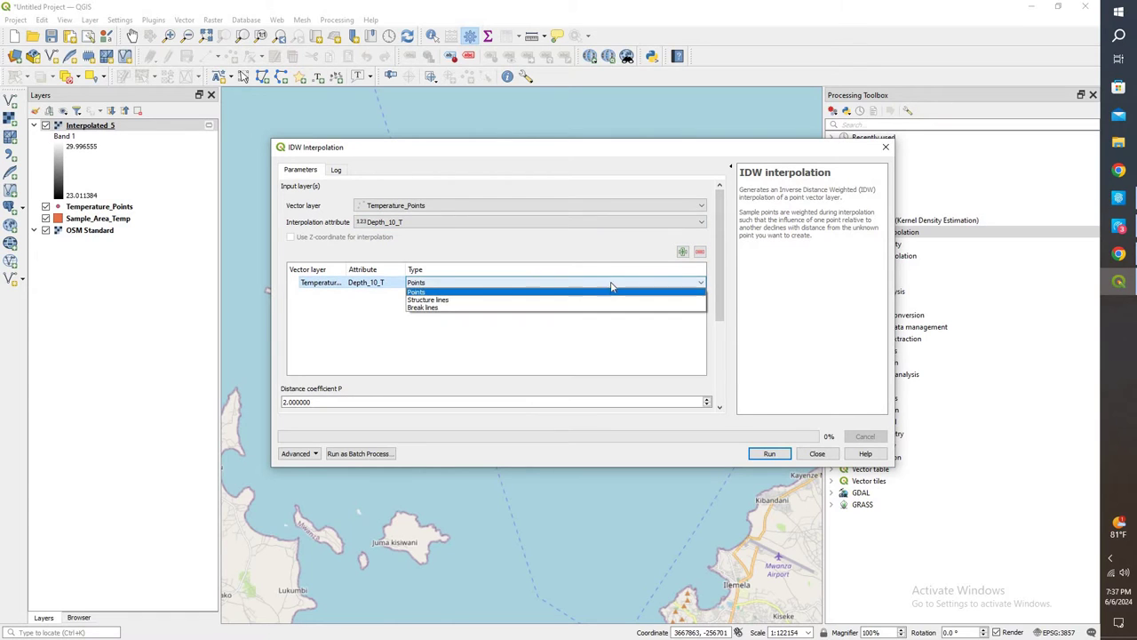
click(586, 258)
scroll(719, 266, down, 4)
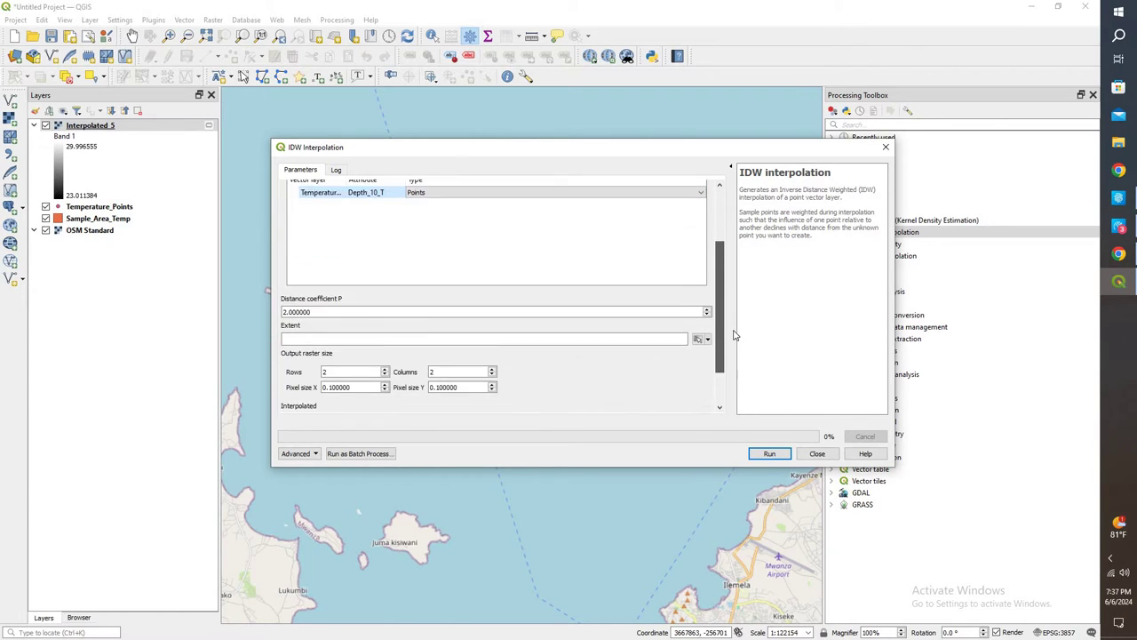
Step: Take the extent from Sample_Area_Temp and set the output to 50 rows and 59 columns
click(701, 287)
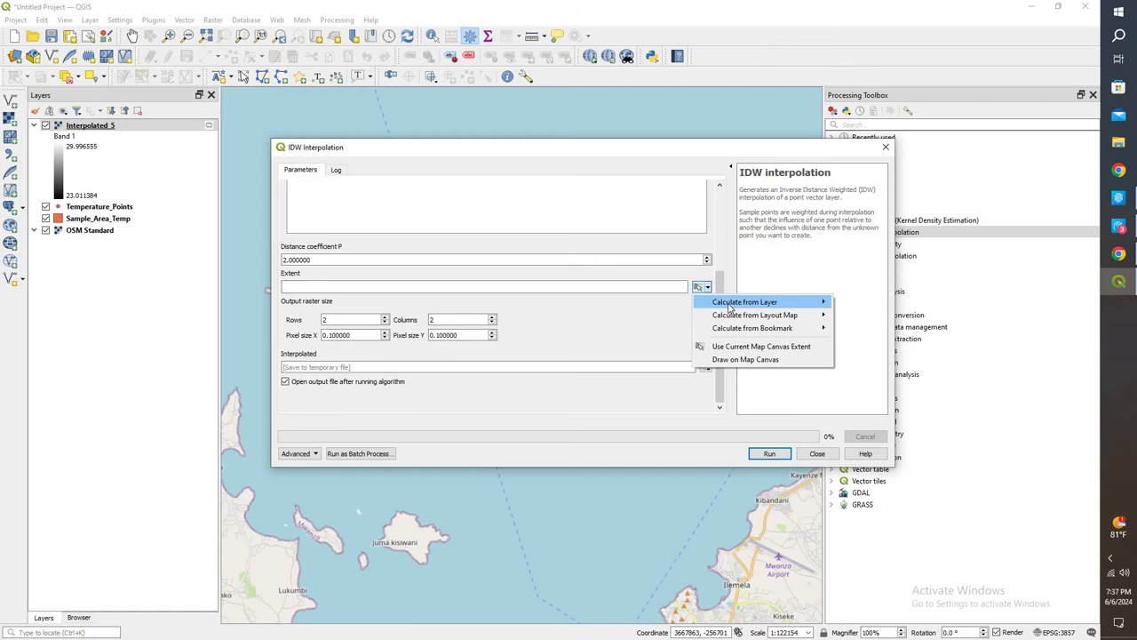
mouse_move(731, 306)
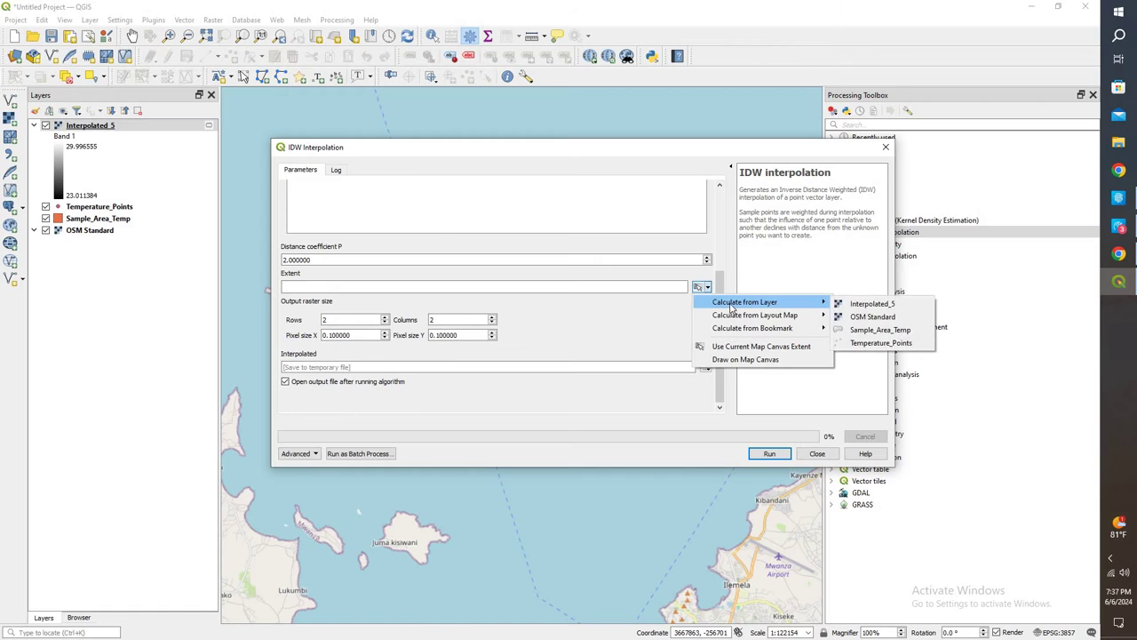
click(877, 331)
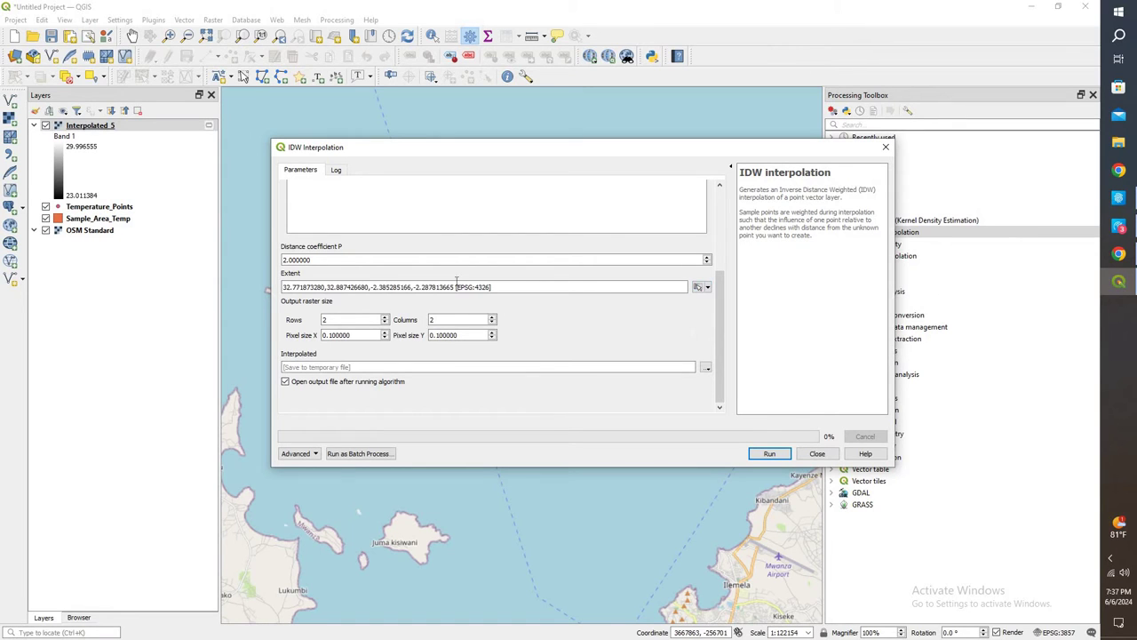
click(363, 320)
text(50)
double_click(456, 320)
text(60)
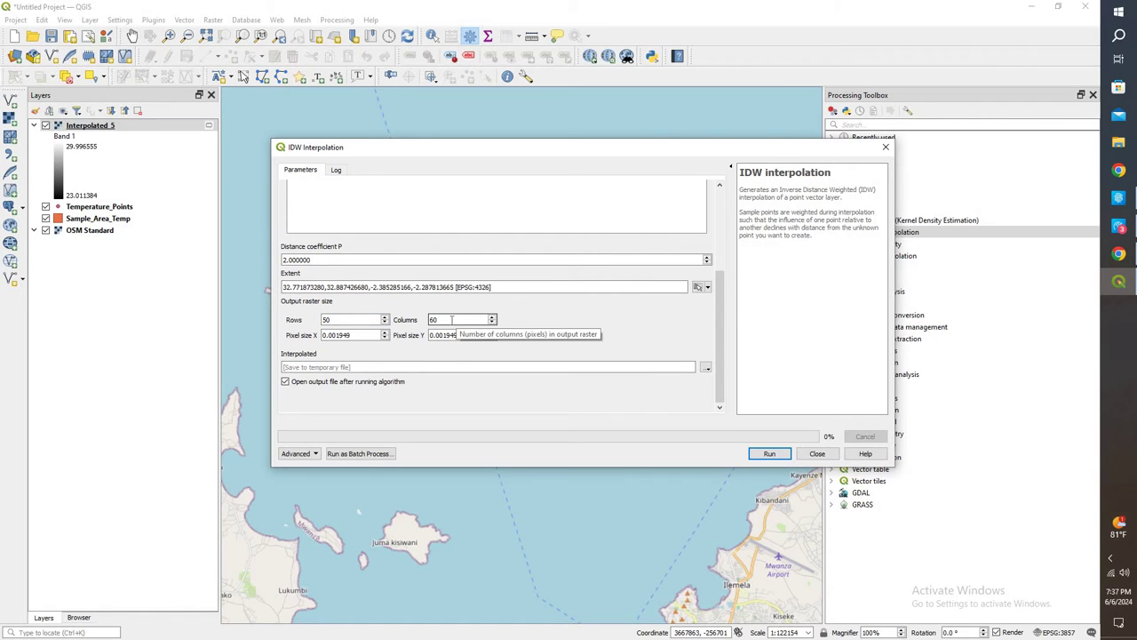
double_click(430, 319)
text(5)
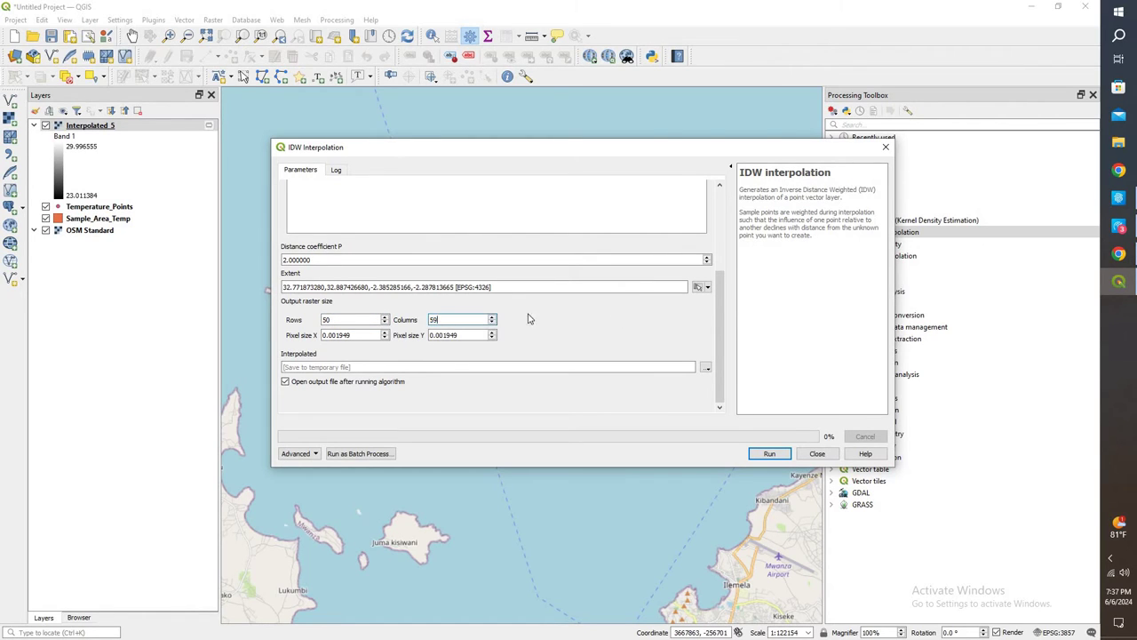
text(9)
key(shift+Tab)
key(shift+Tab)
Step: Run the Depth_10_T interpolation, rename its output Interpolated_10, and select Interpolated_5
click(770, 455)
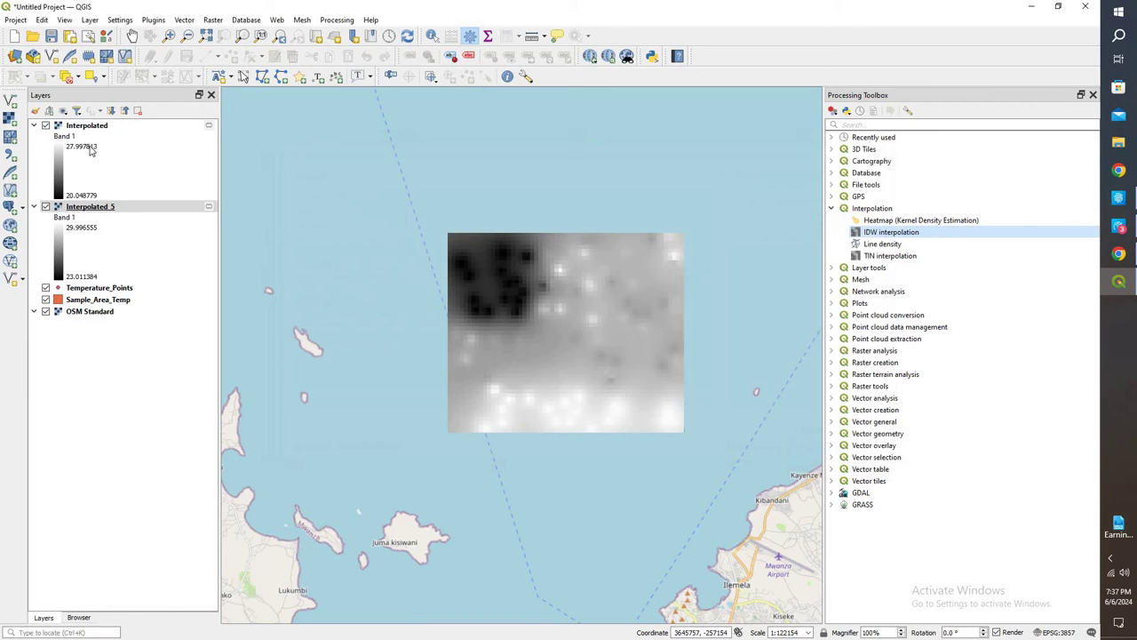
right_click(78, 125)
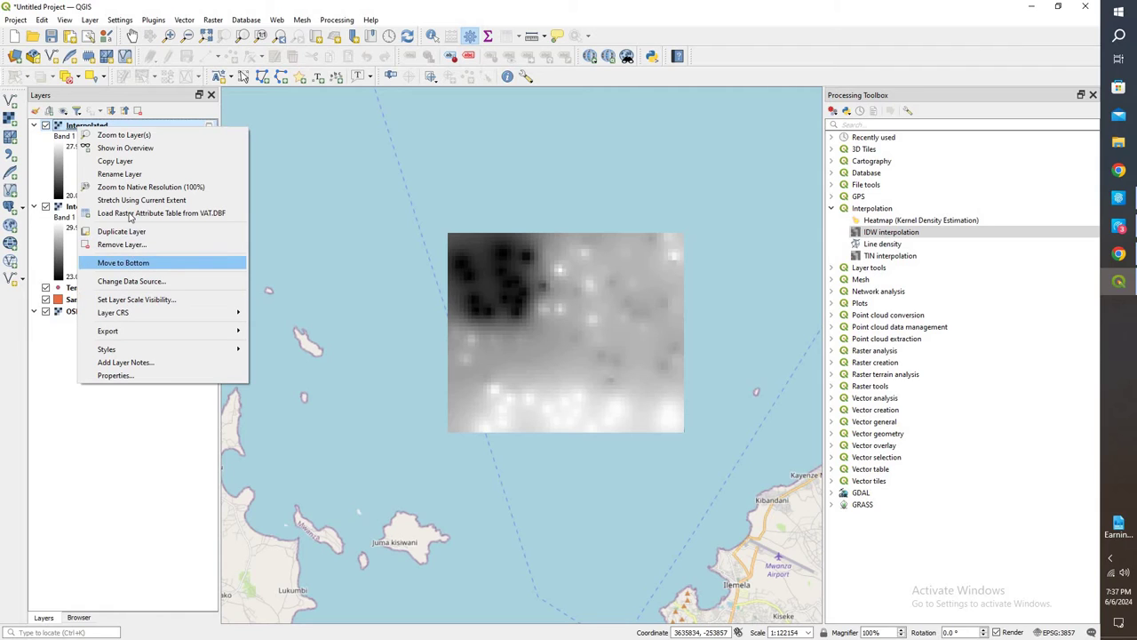
click(125, 174)
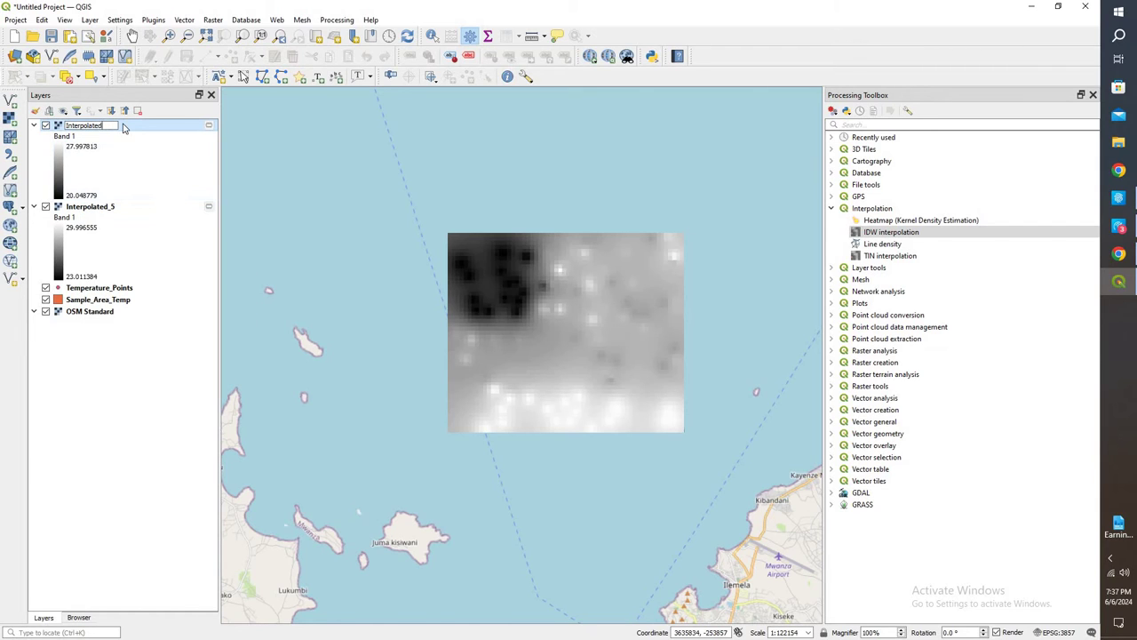
key(Return)
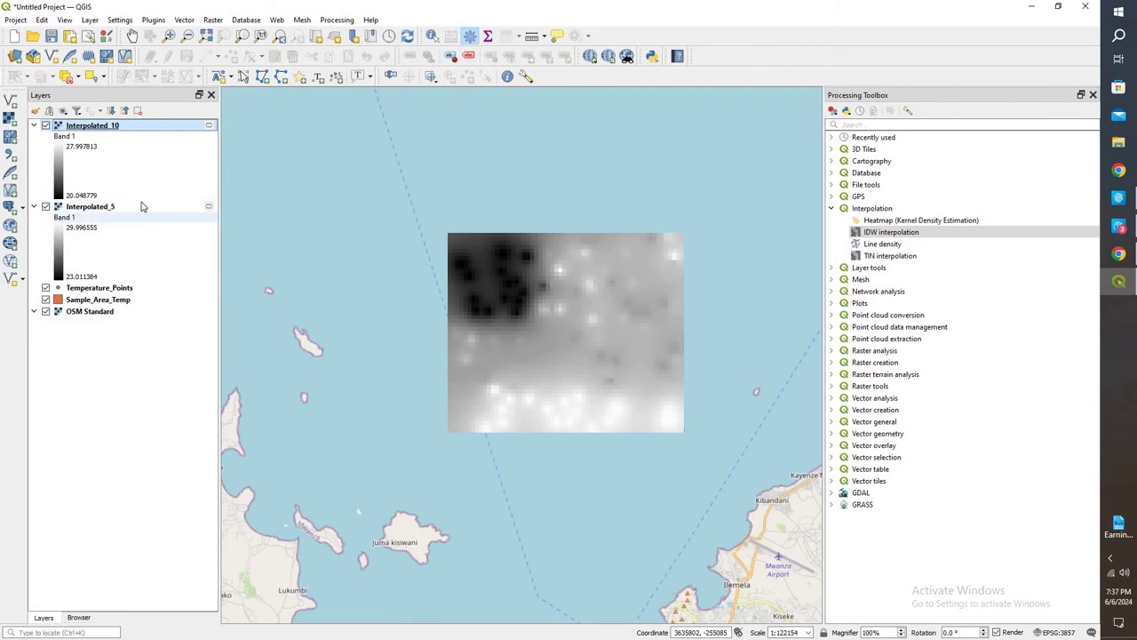
click(99, 209)
right_click(91, 210)
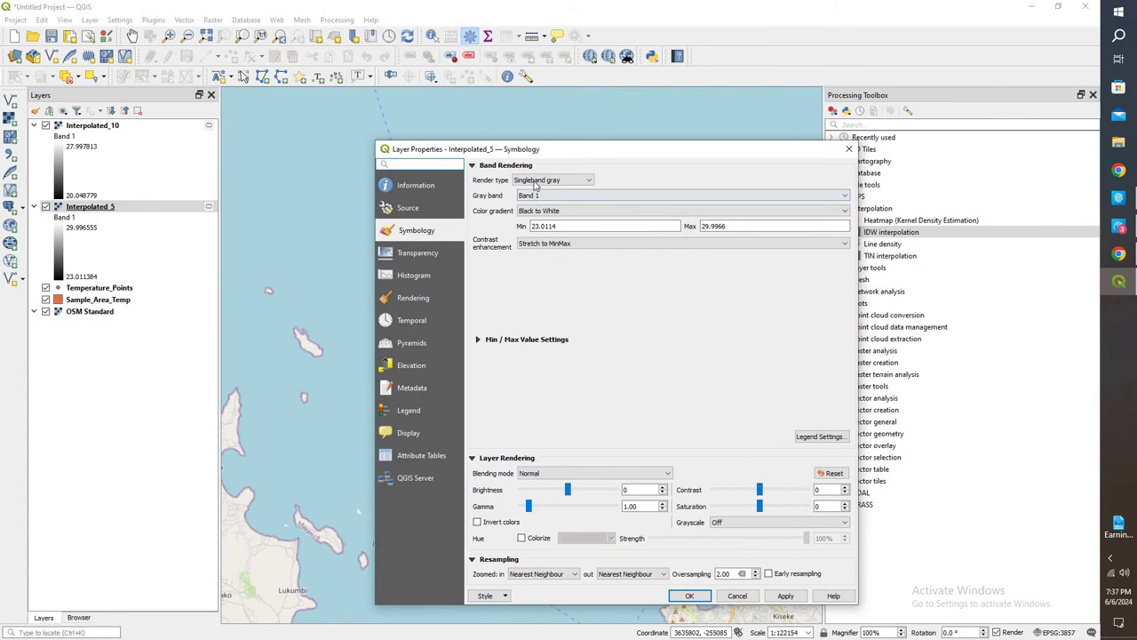
Step: Switch Interpolated_5's symbology to singleband pseudocolor and classify its values
click(538, 181)
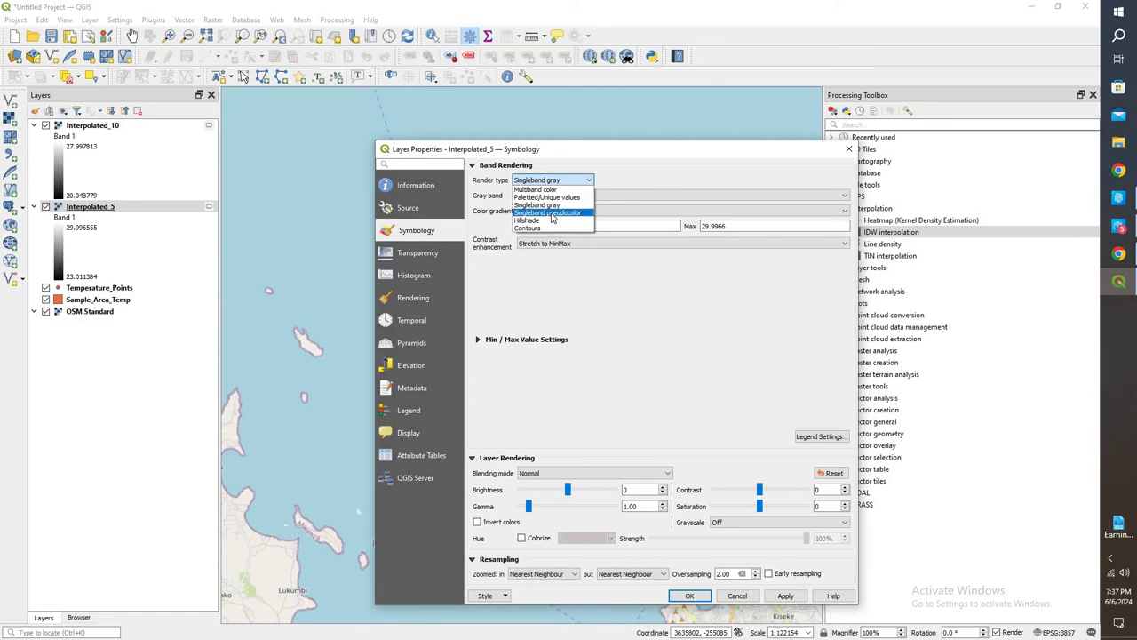
click(552, 214)
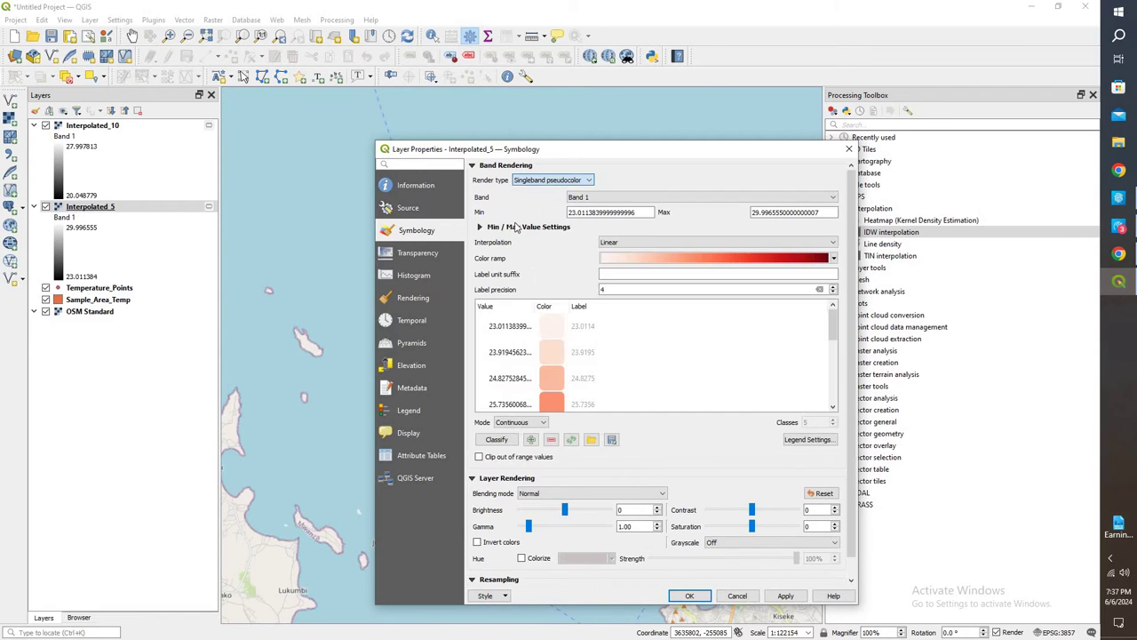
click(496, 440)
scroll(822, 325, down, 3)
scroll(832, 322, up, 1)
scroll(831, 322, up, 2)
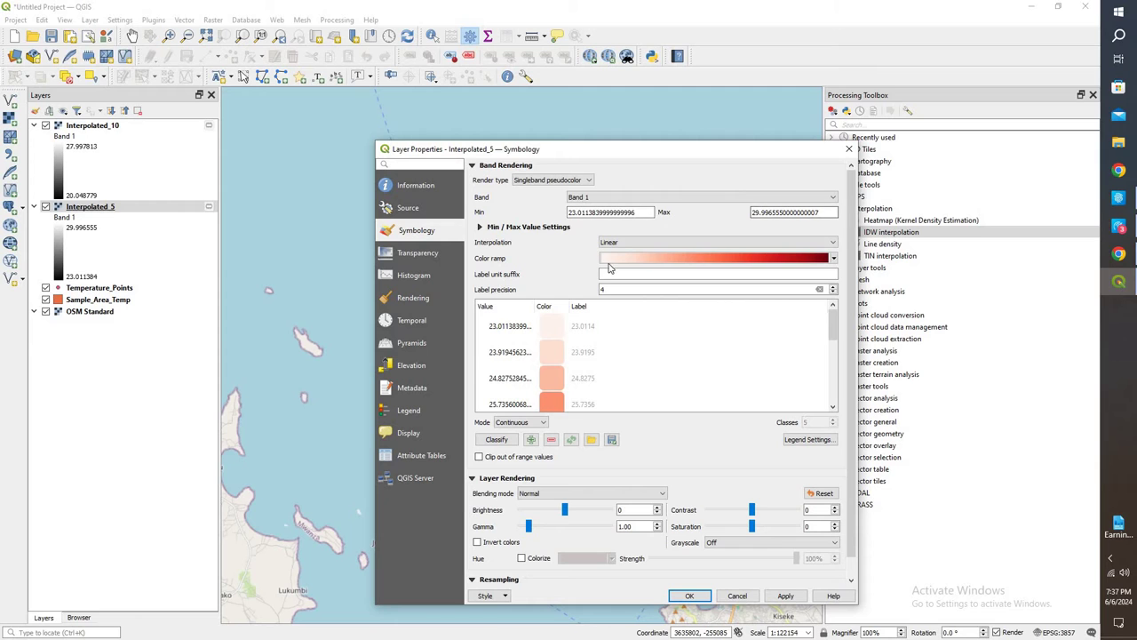
Step: Choose the Reds colour ramp for Interpolated_5 and apply the styling
click(825, 257)
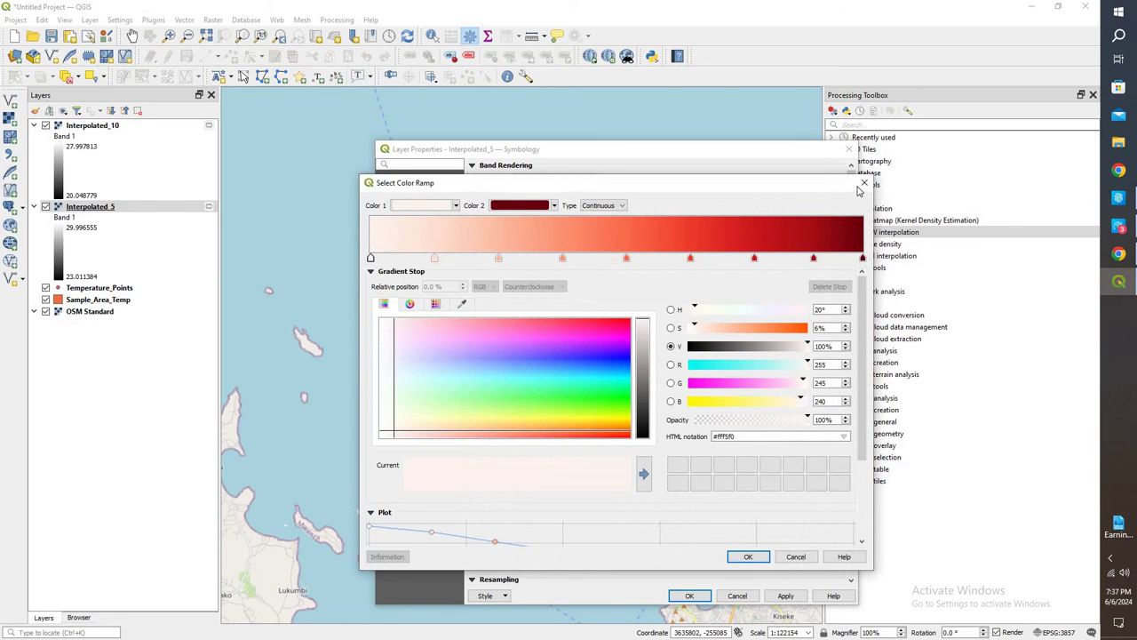
click(864, 184)
click(834, 257)
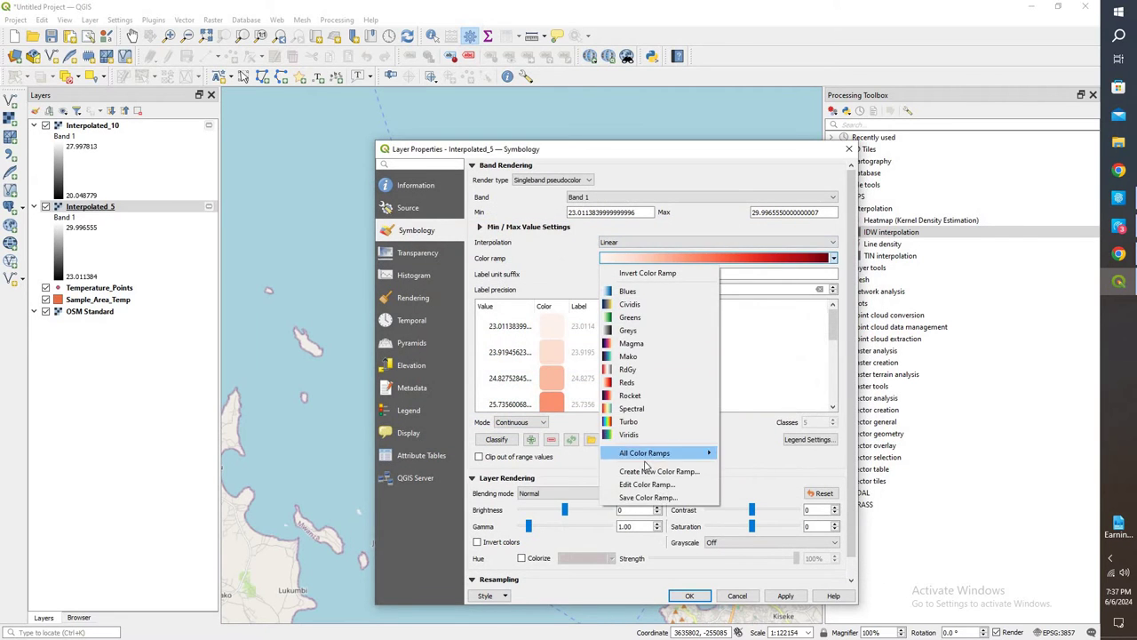
click(662, 383)
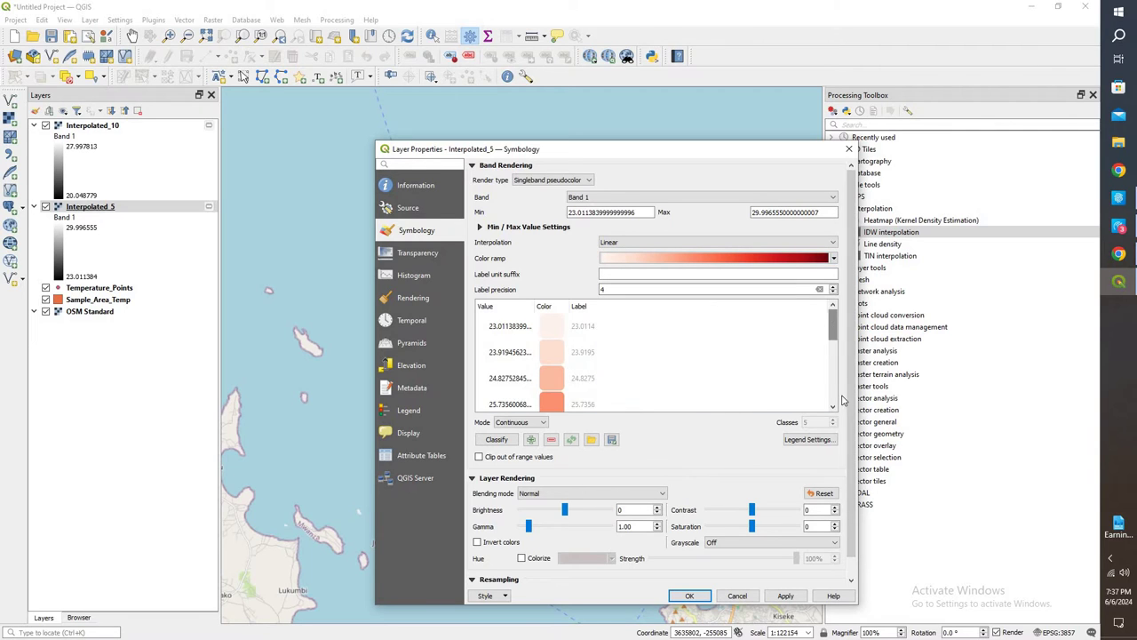
scroll(842, 401, down, 3)
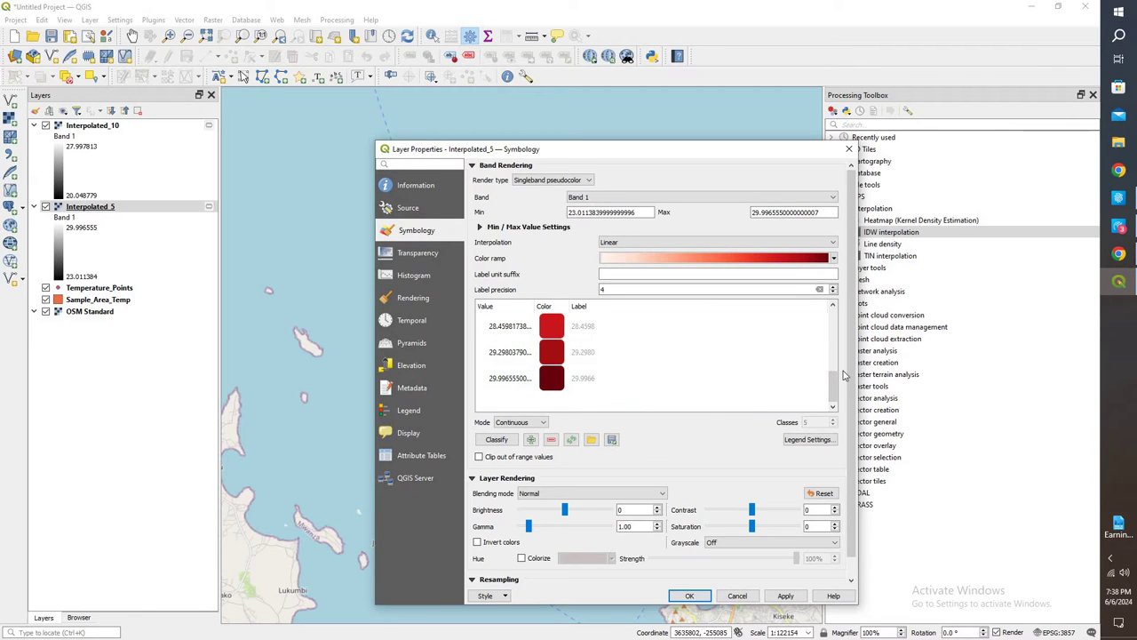
scroll(835, 382, up, 3)
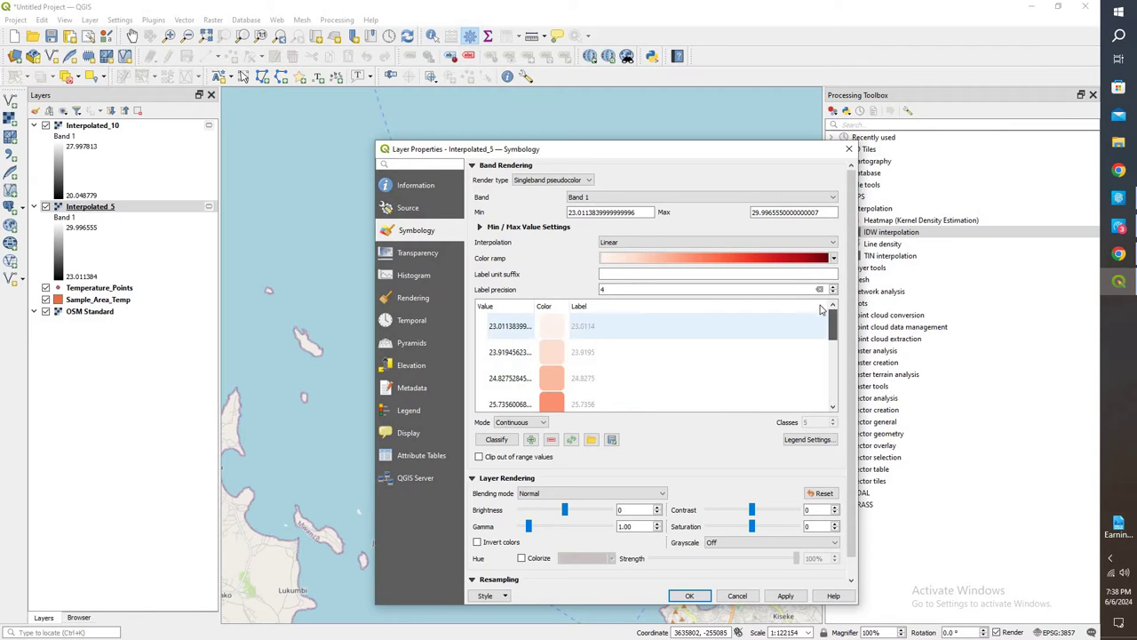
click(785, 596)
click(690, 596)
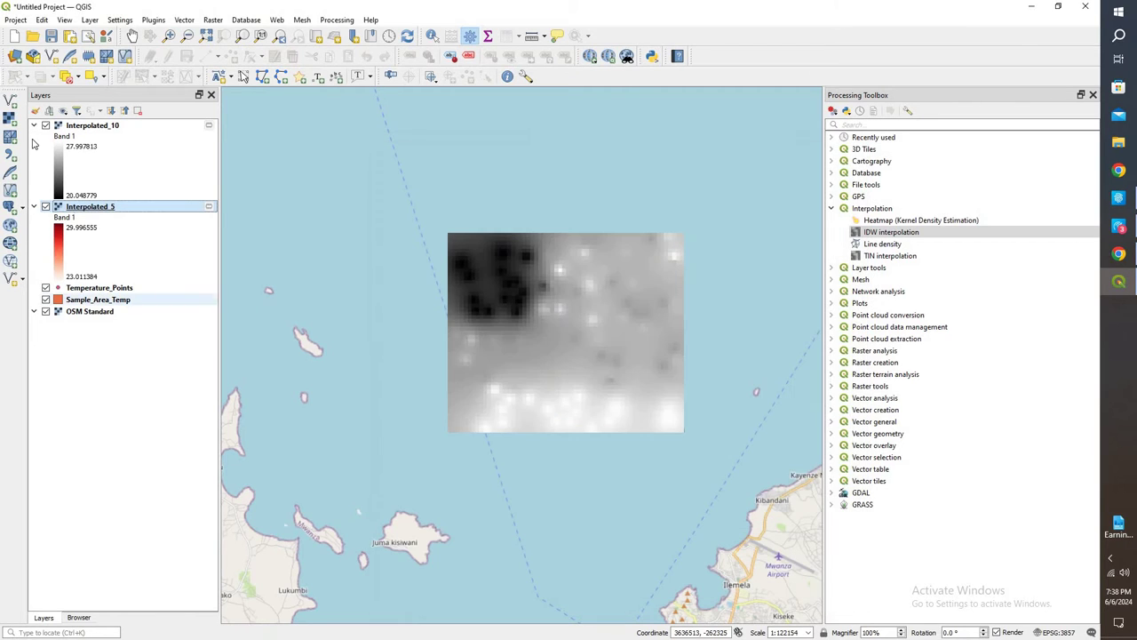
Step: Hide Interpolated_10, then style it as singleband pseudocolor with the red ramp
click(45, 125)
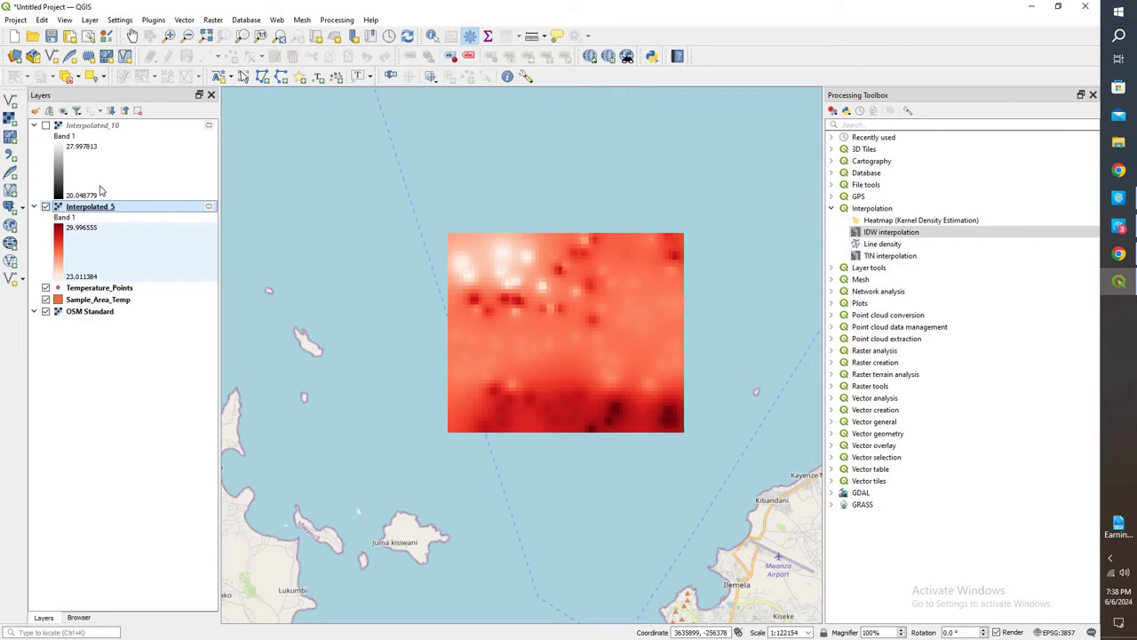
click(88, 128)
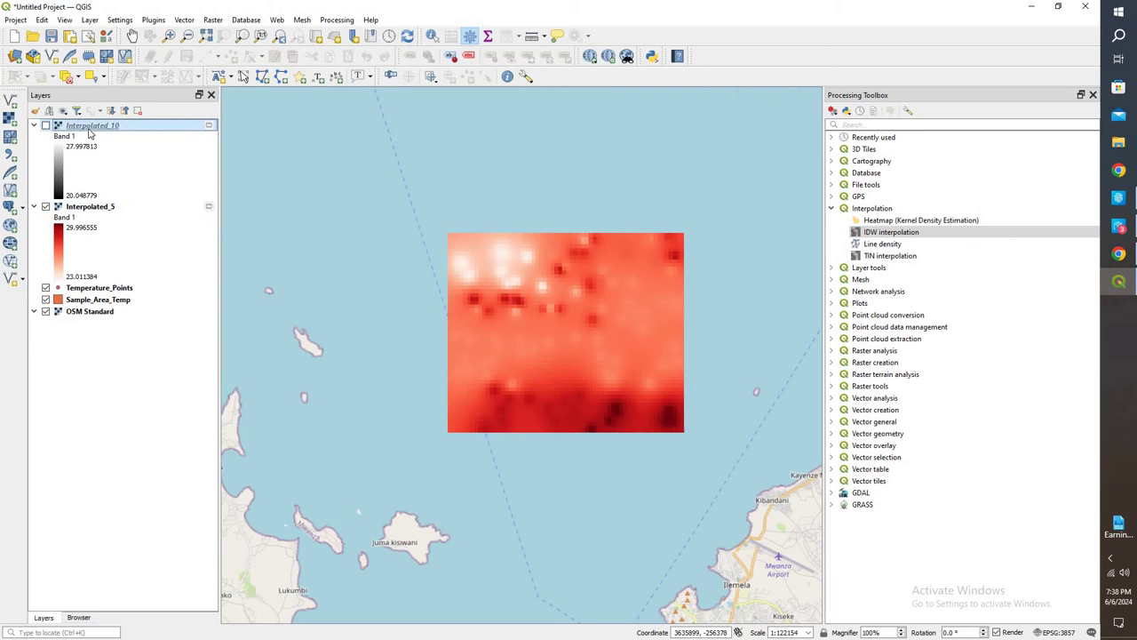
right_click(91, 131)
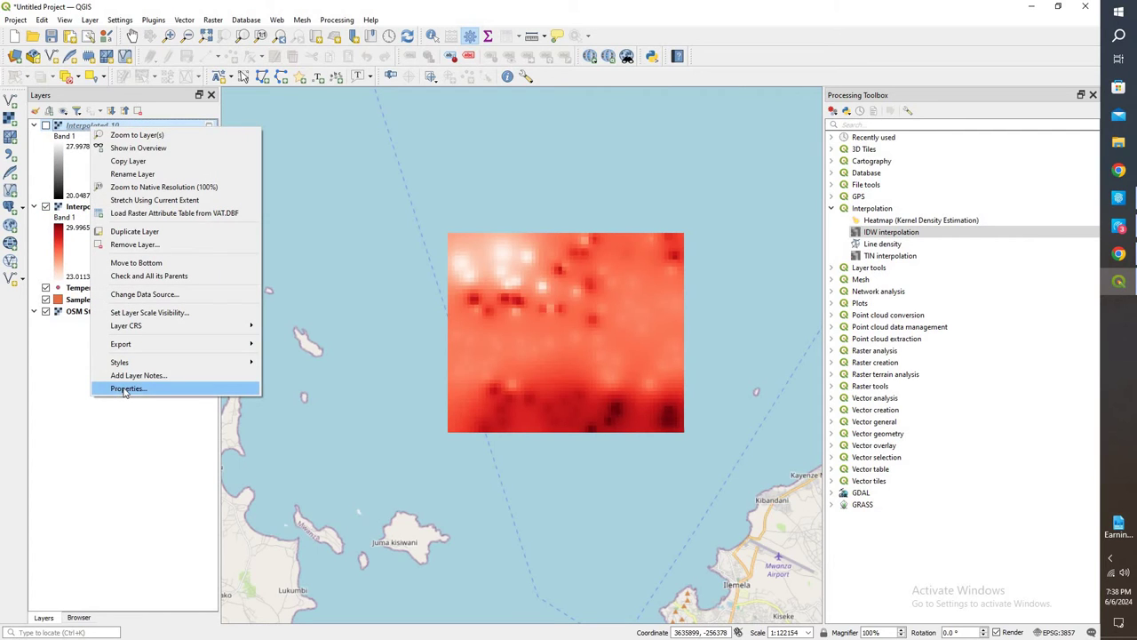
click(125, 389)
click(573, 182)
click(568, 194)
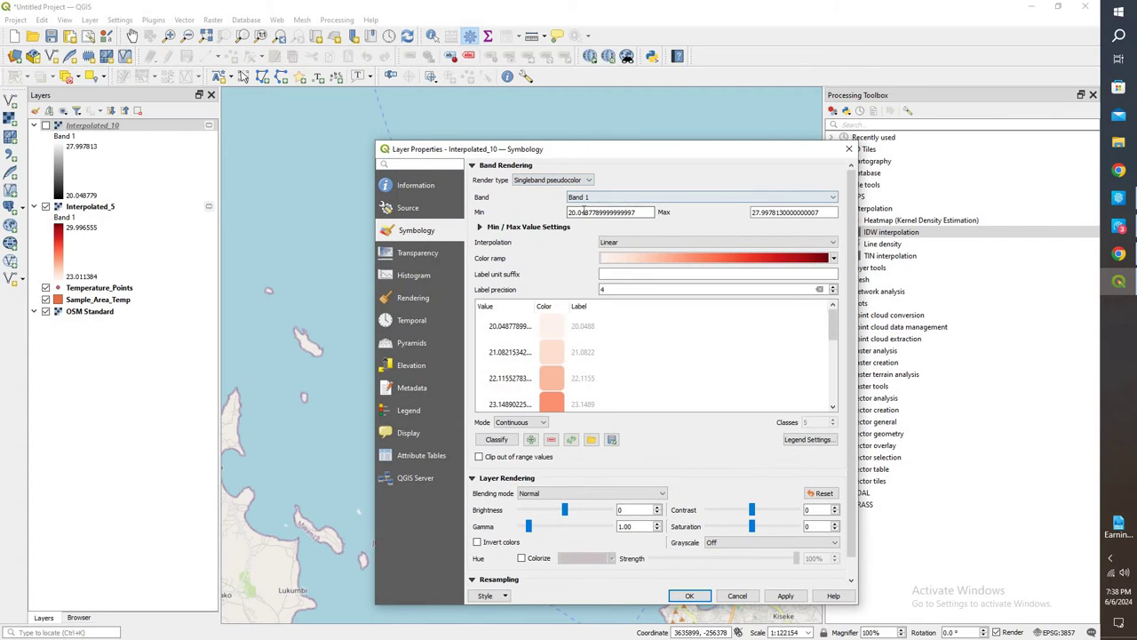
click(583, 212)
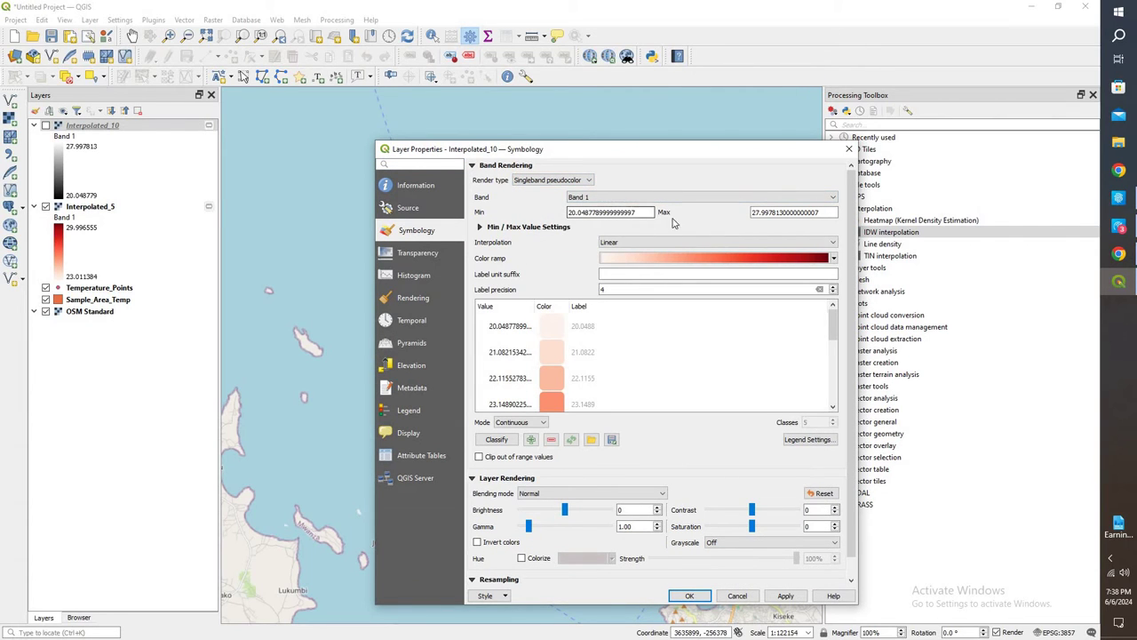
click(776, 598)
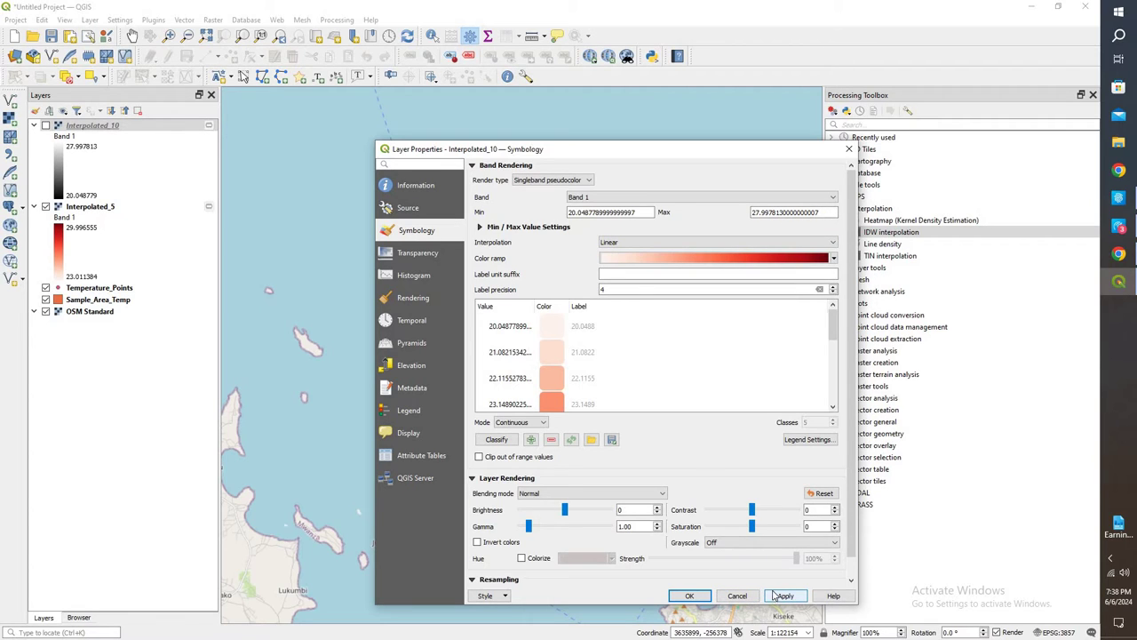
click(690, 596)
Step: Toggle Interpolated_5 and Interpolated_10 to compare them, leaving both shown with Interpolated_10 on top
click(45, 207)
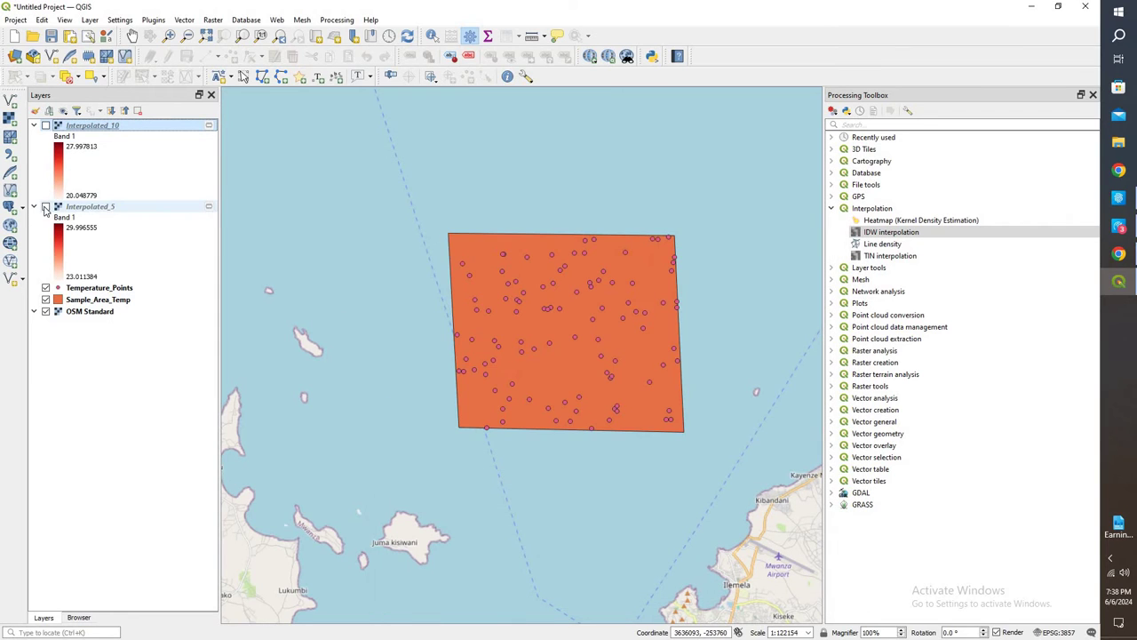
click(46, 126)
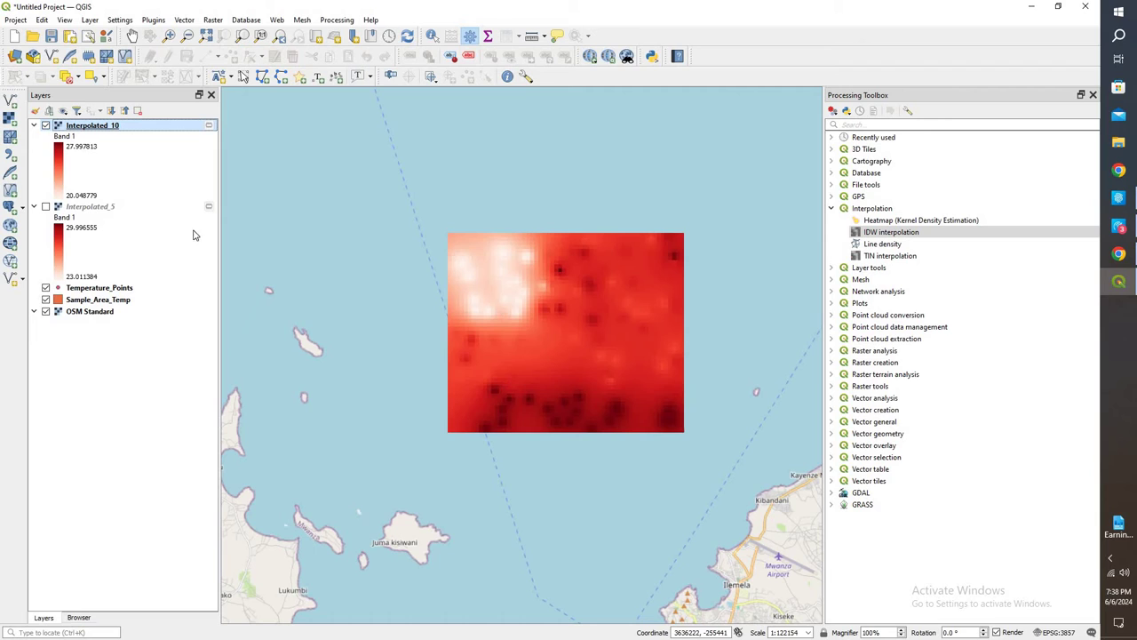
click(46, 206)
click(45, 125)
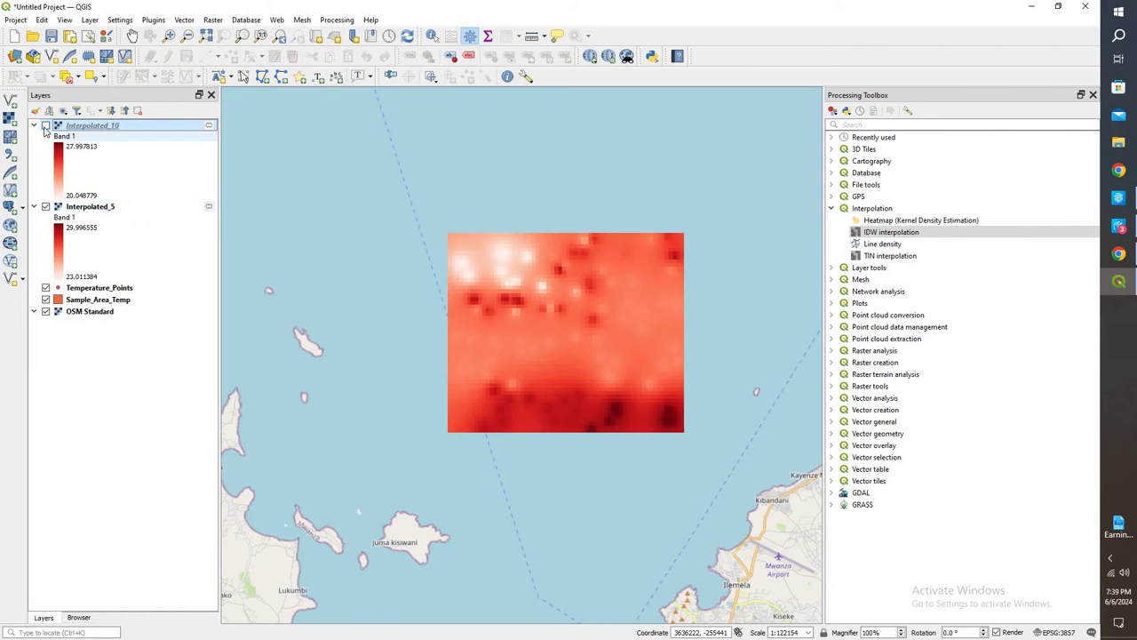
click(45, 125)
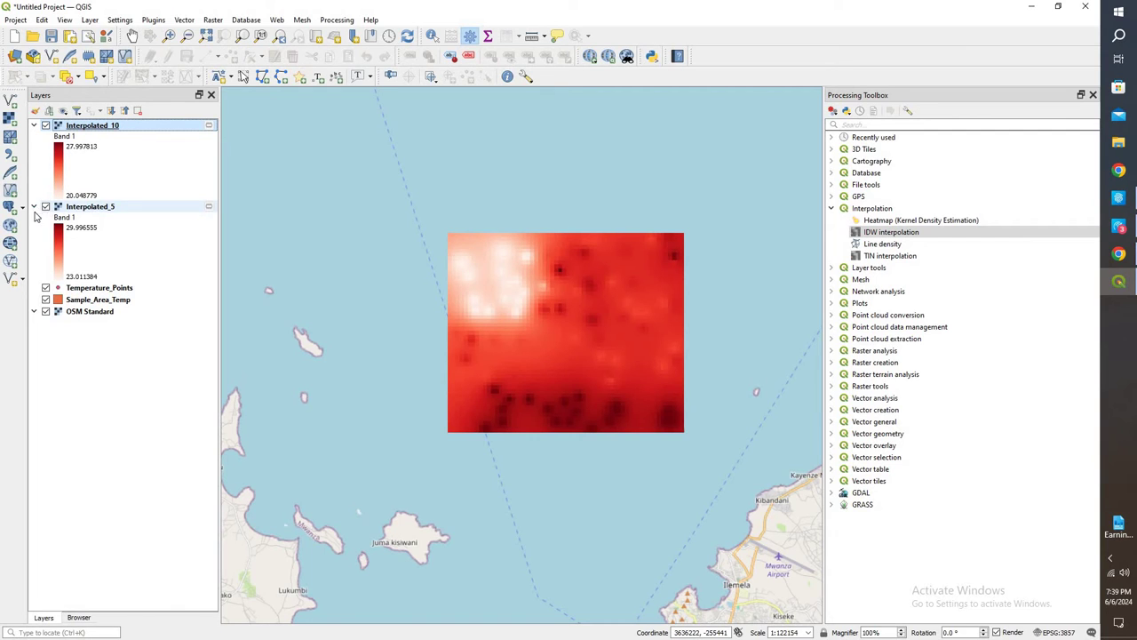
Step: Search the Processing Toolbox for 'raster' and launch Raster calculator
click(920, 124)
text(rast)
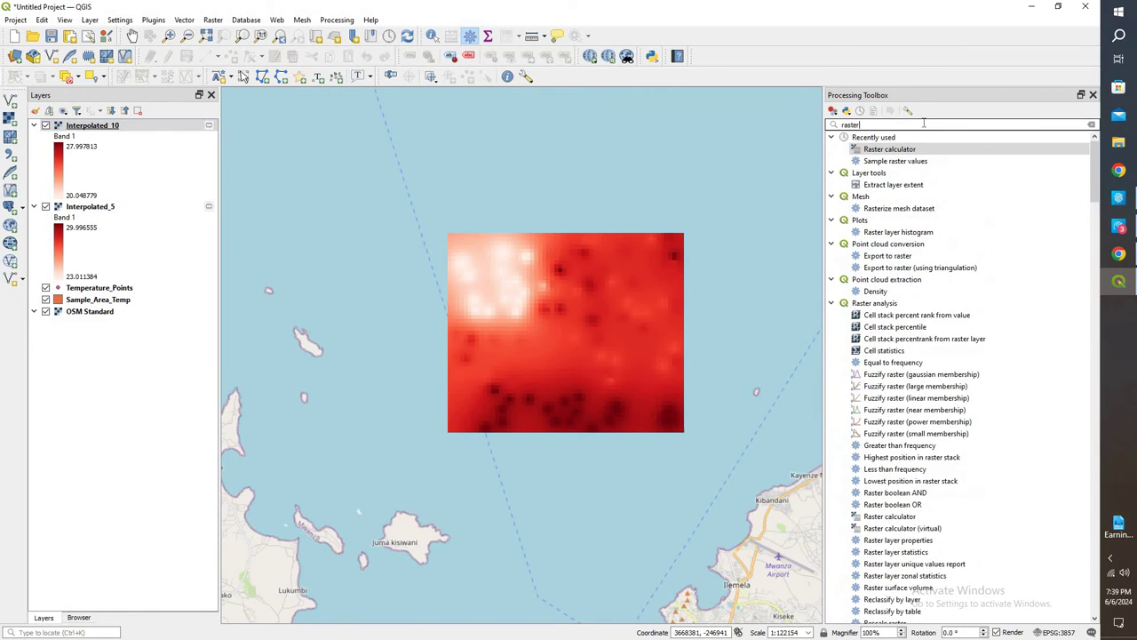
text(er)
double_click(907, 149)
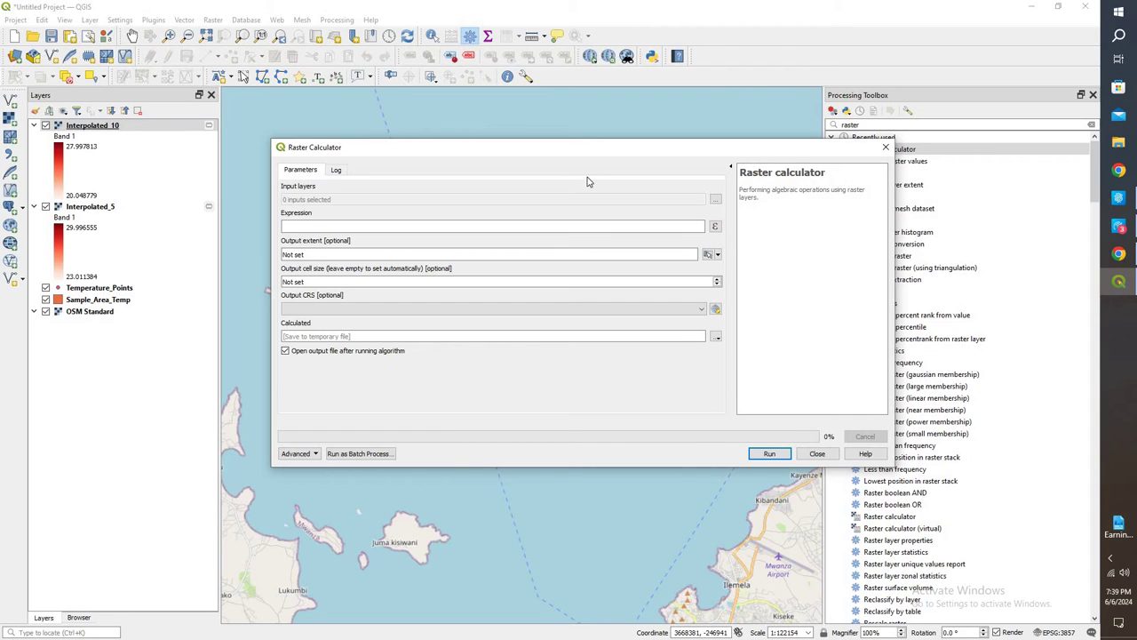
Step: Select Interpolated_5 and Interpolated_10 as the Raster Calculator input layers
click(716, 198)
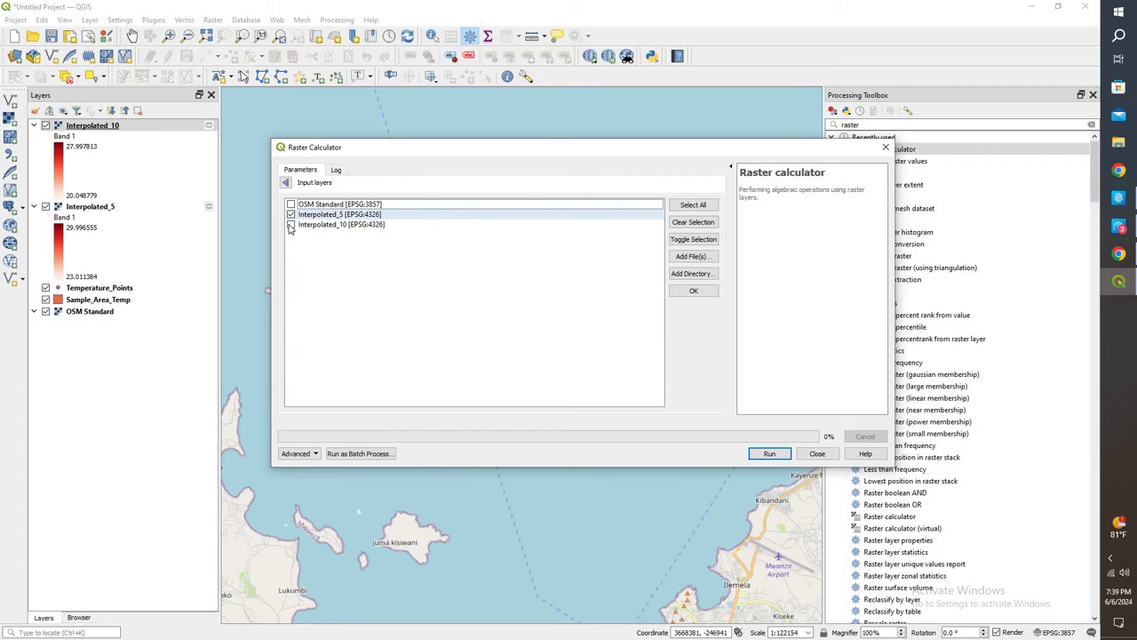
click(291, 225)
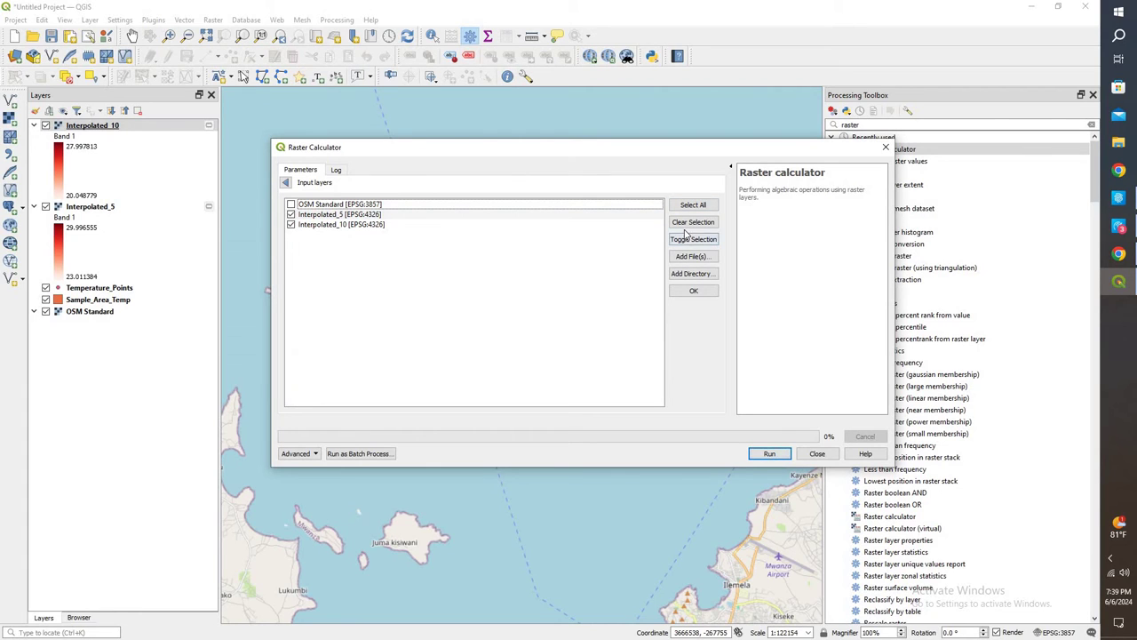
click(693, 291)
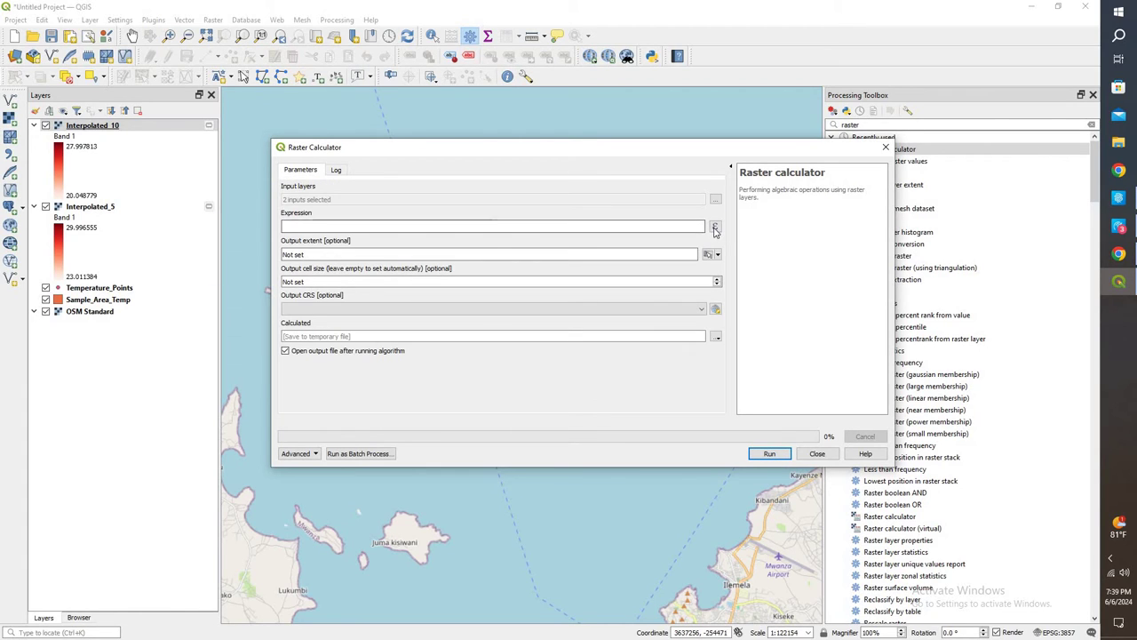
Step: Run "Interpolated_5@1" - "Interpolated_10@1" to create the Calculated raster, then hide both inputs
click(716, 227)
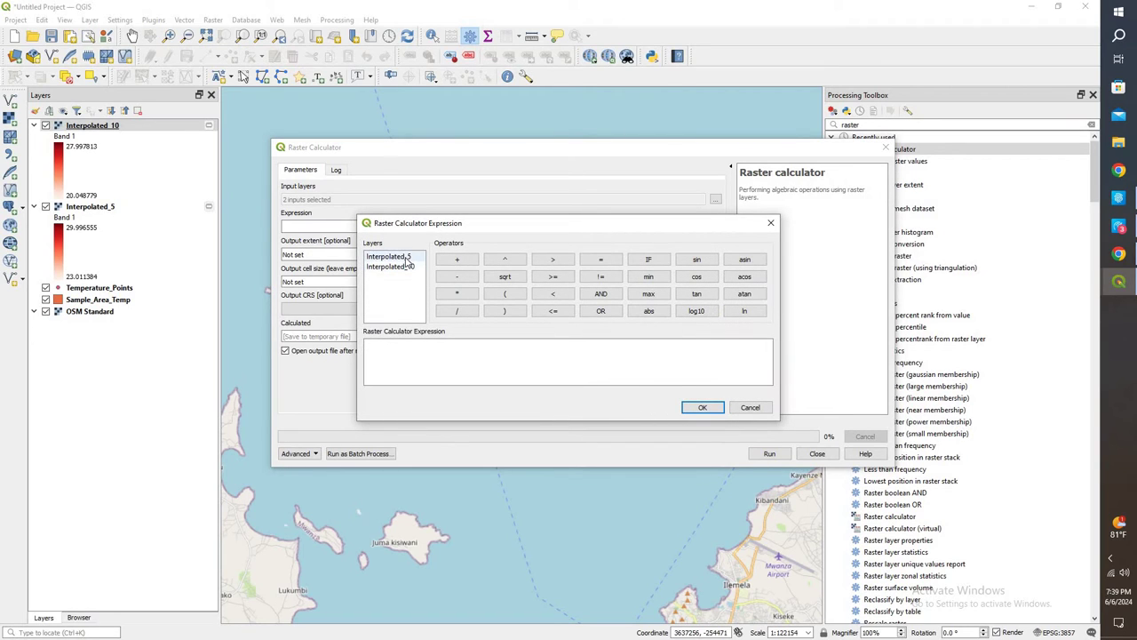
double_click(407, 258)
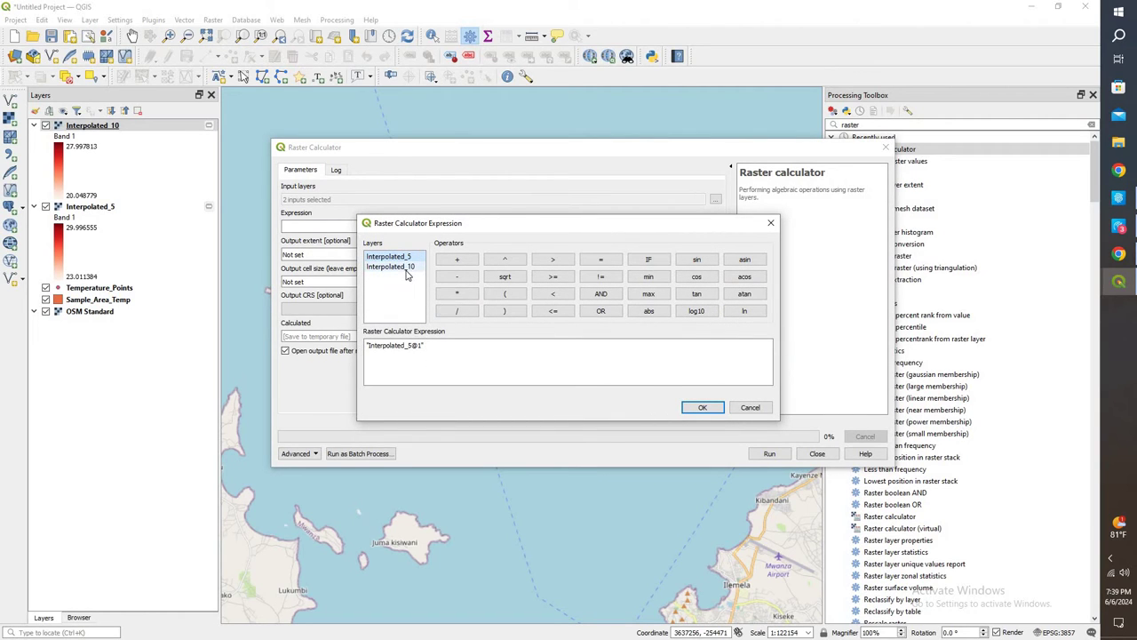
click(457, 276)
double_click(393, 267)
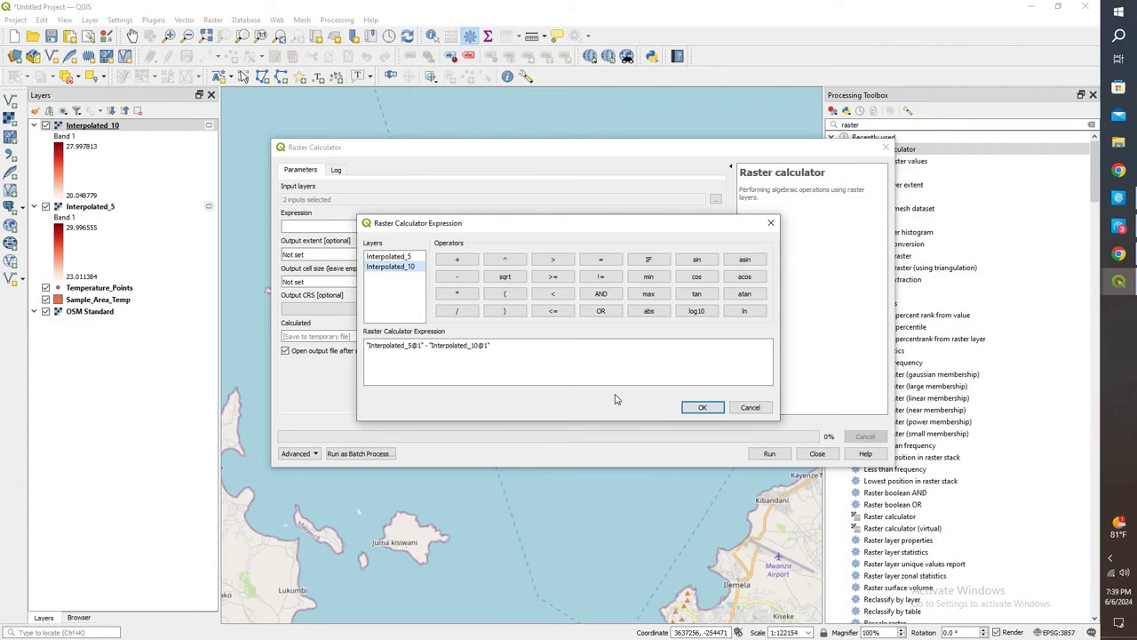
click(693, 408)
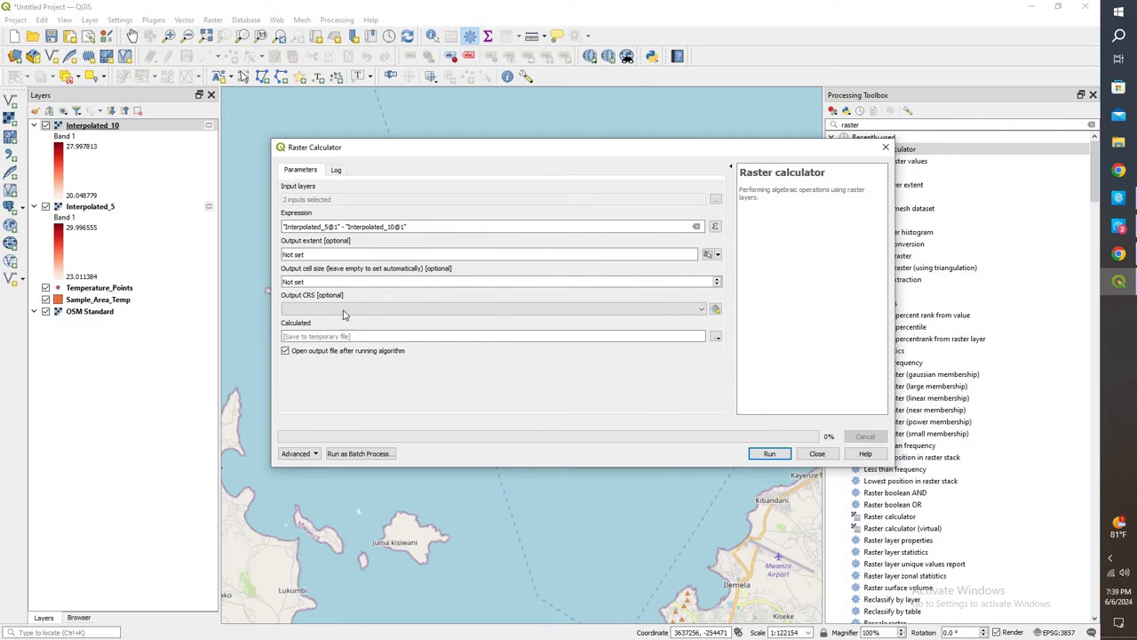
click(770, 454)
click(815, 453)
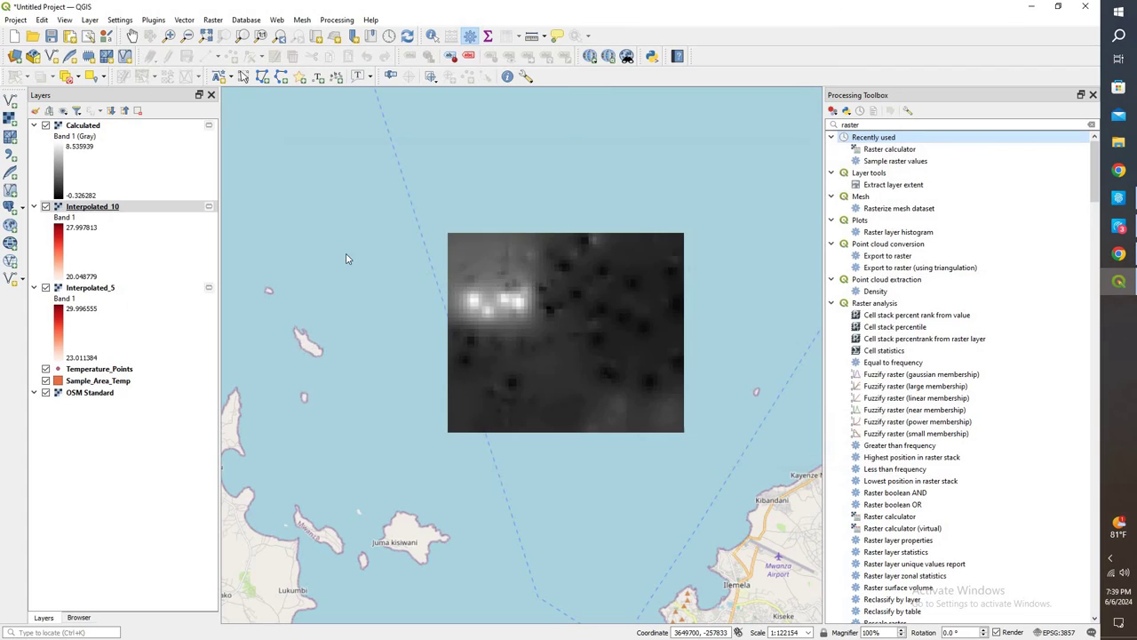
click(46, 206)
click(45, 287)
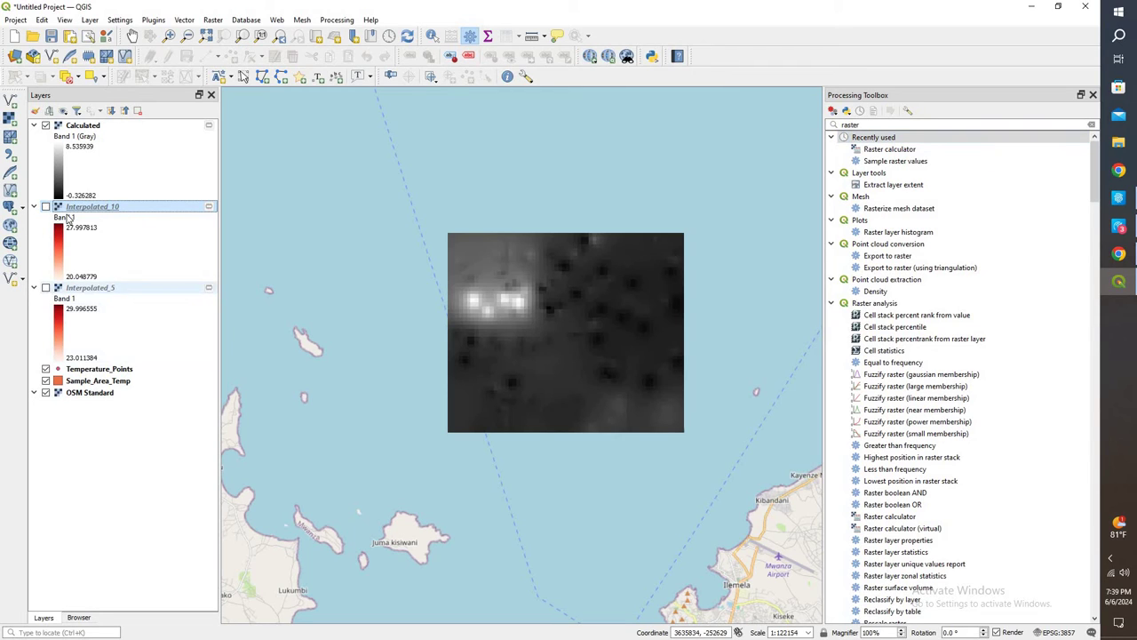
Step: Open the Calculated layer's properties and set its render type to Singleband pseudocolor
click(80, 126)
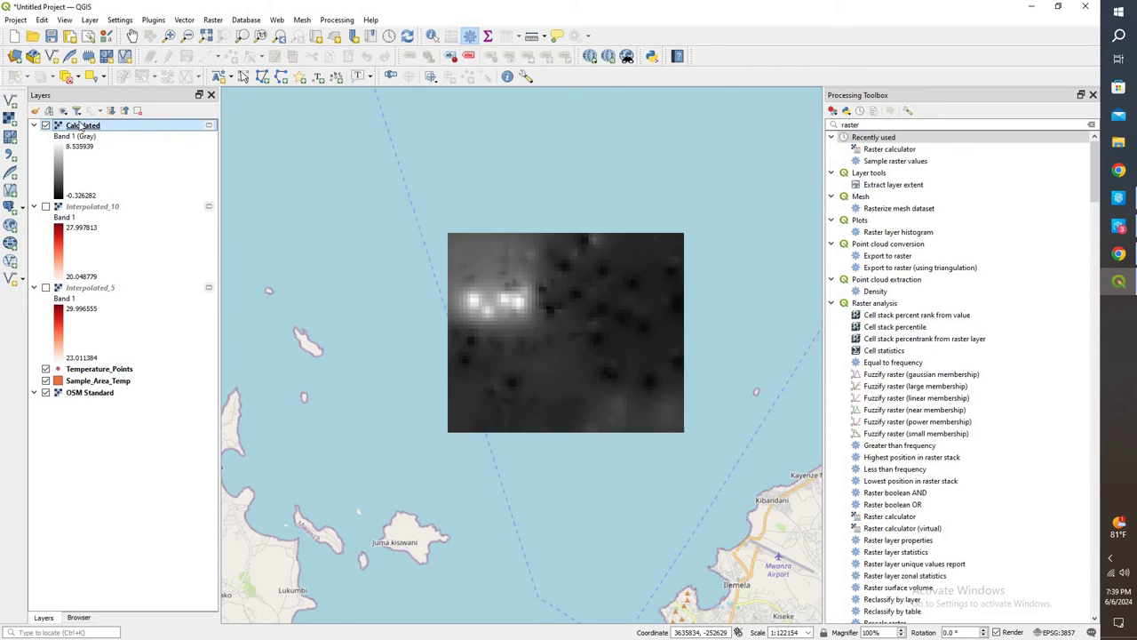
right_click(80, 126)
click(148, 368)
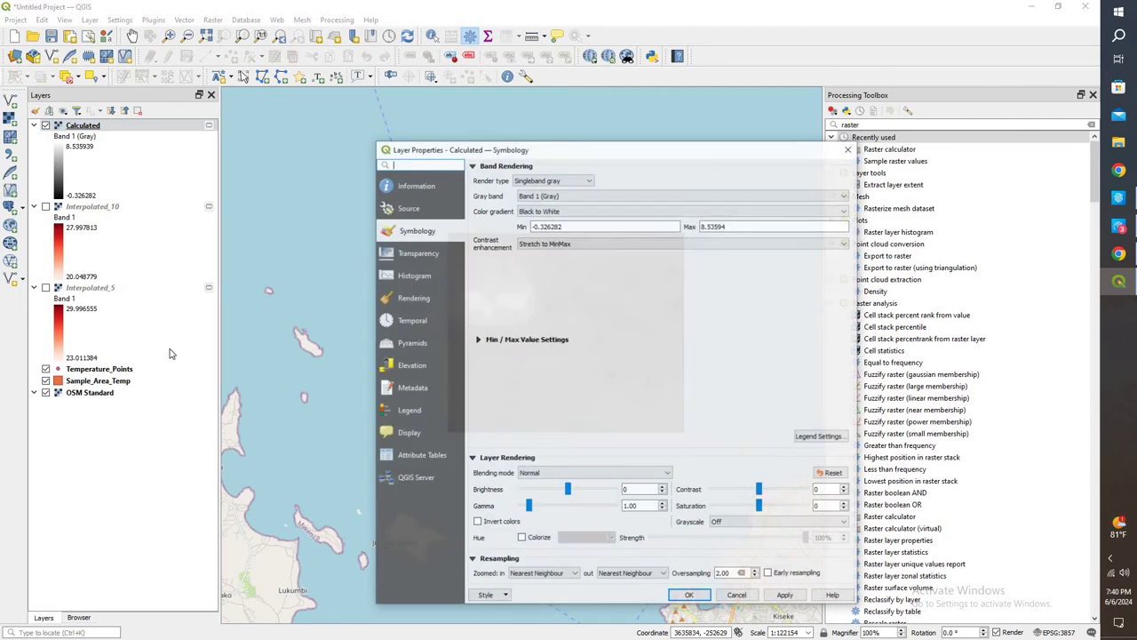
click(583, 179)
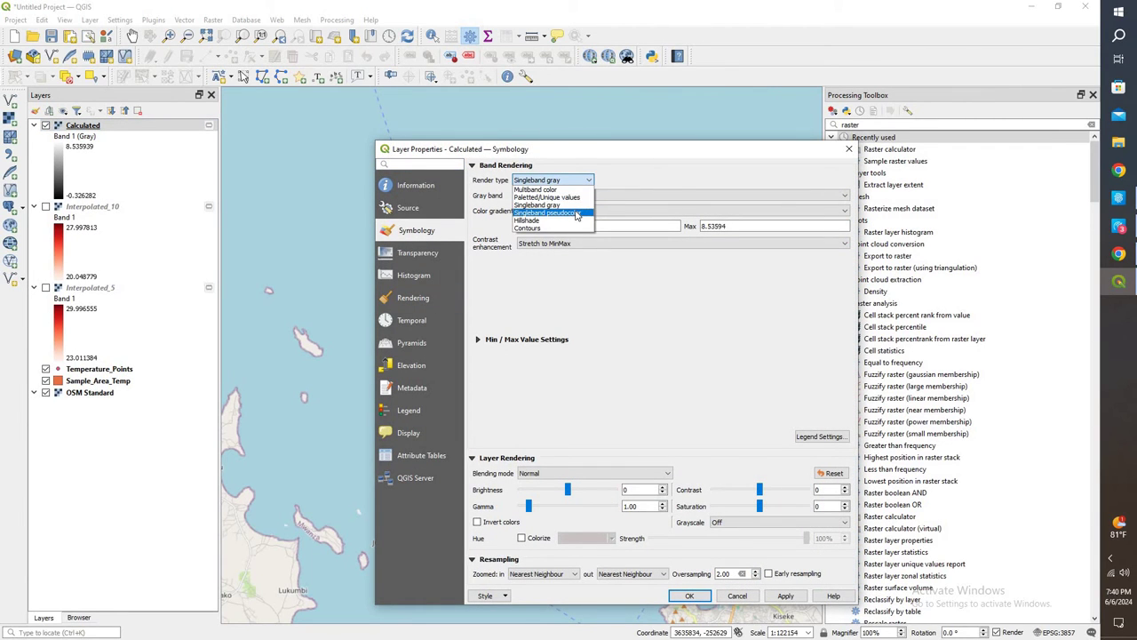
click(576, 213)
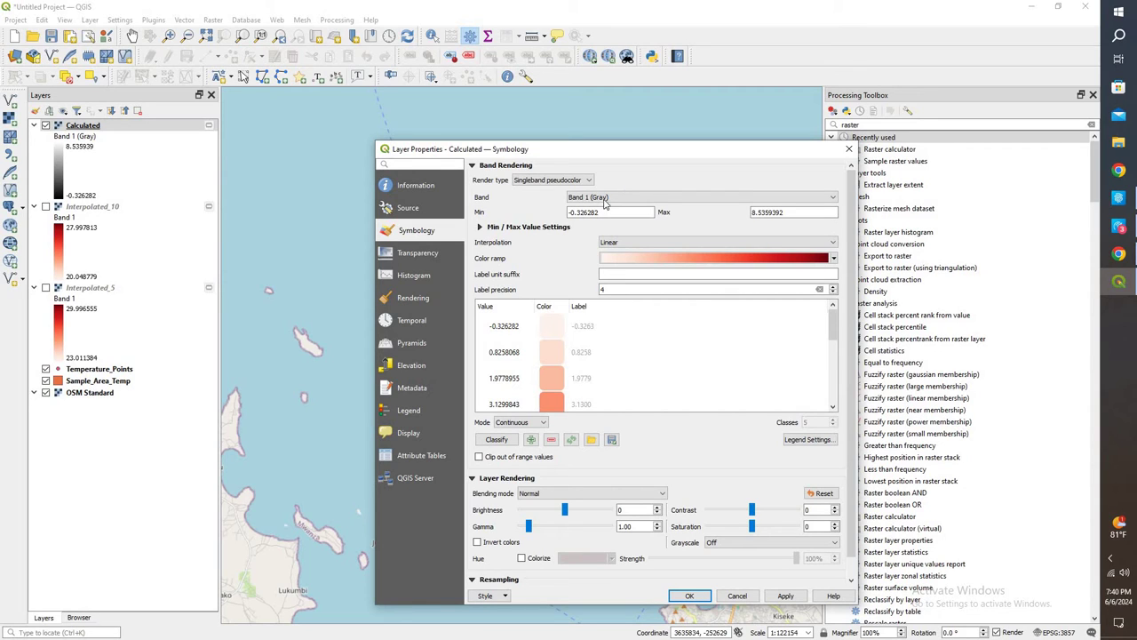
Step: Switch the classification mode to Equal Interval and raise the number of classes
click(523, 422)
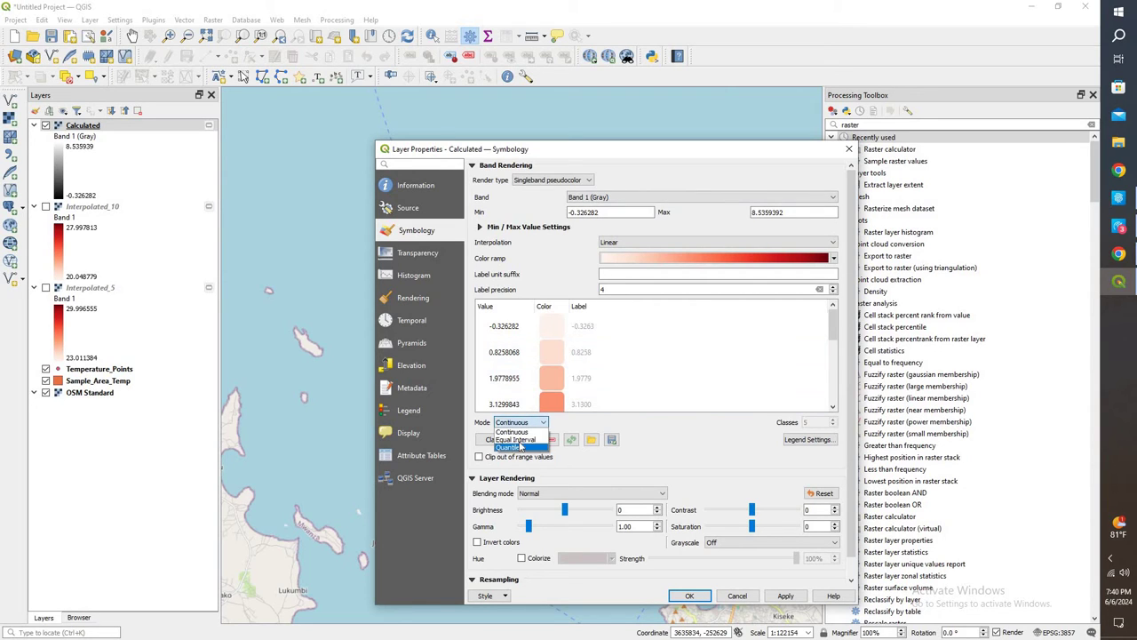
click(515, 439)
click(523, 334)
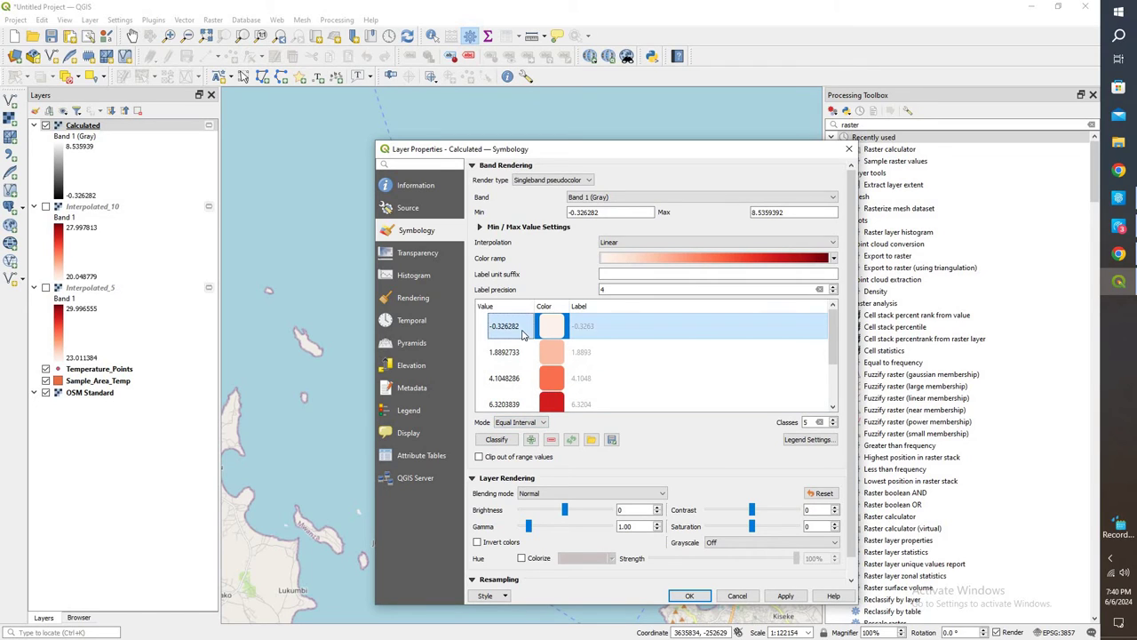
click(834, 418)
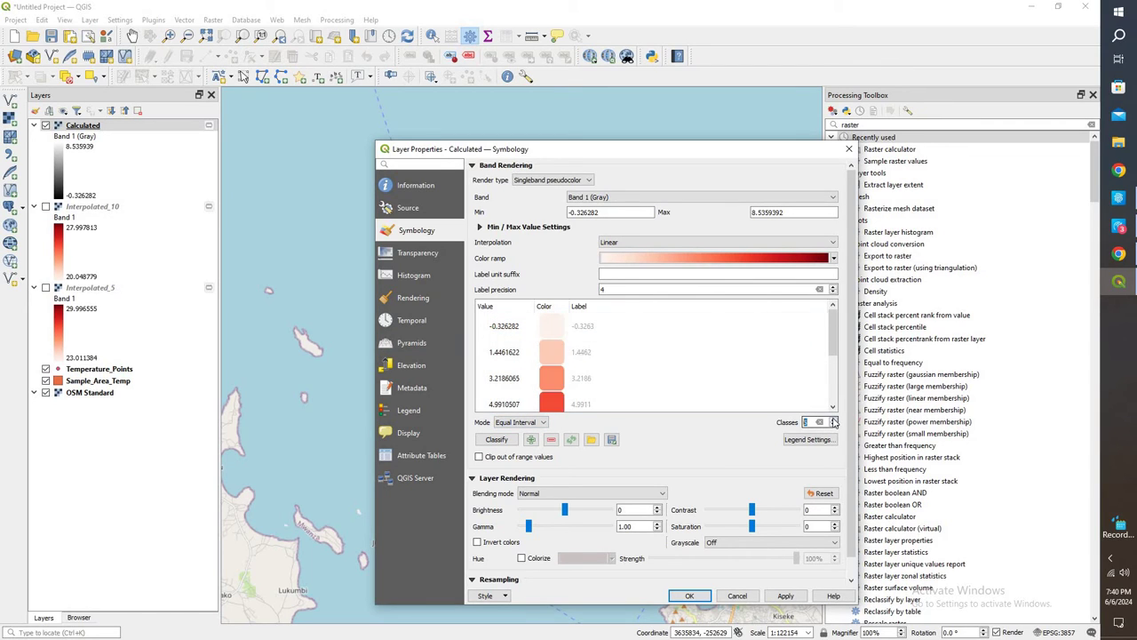
click(835, 418)
click(834, 419)
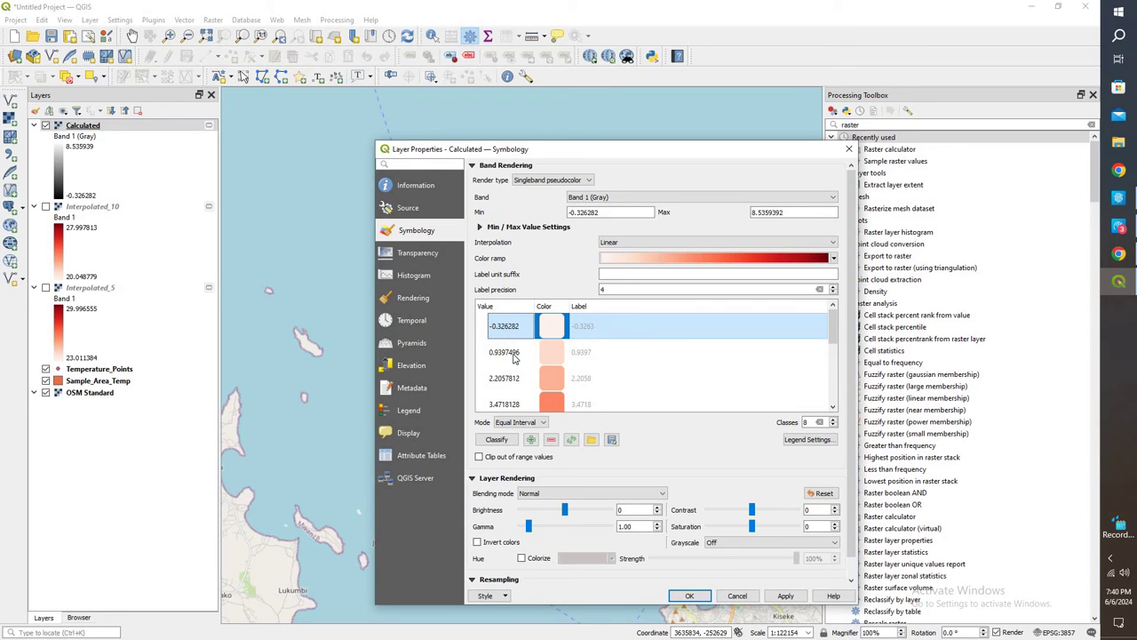
Step: Edit the second through fourth class values to 0, 1 and 2
click(514, 356)
double_click(514, 355)
text(0)
click(509, 381)
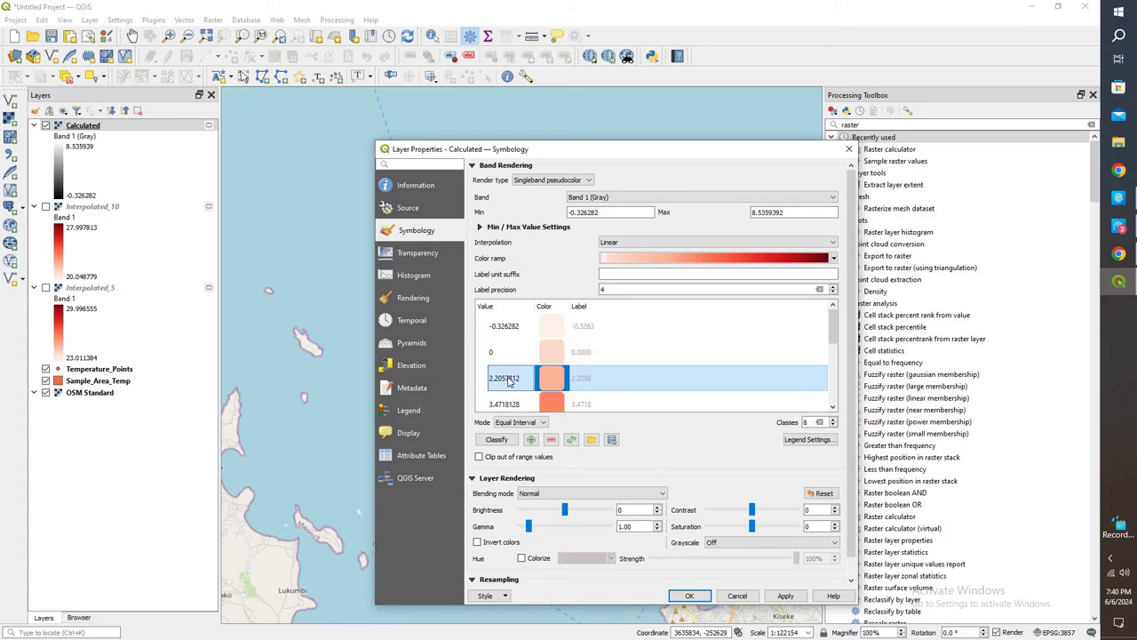
text(1)
click(509, 397)
click(508, 396)
text(2)
key(Return)
scroll(836, 333, down, 1)
Step: Replace the following class values with 3, 4, 5, 6 and 7
double_click(515, 352)
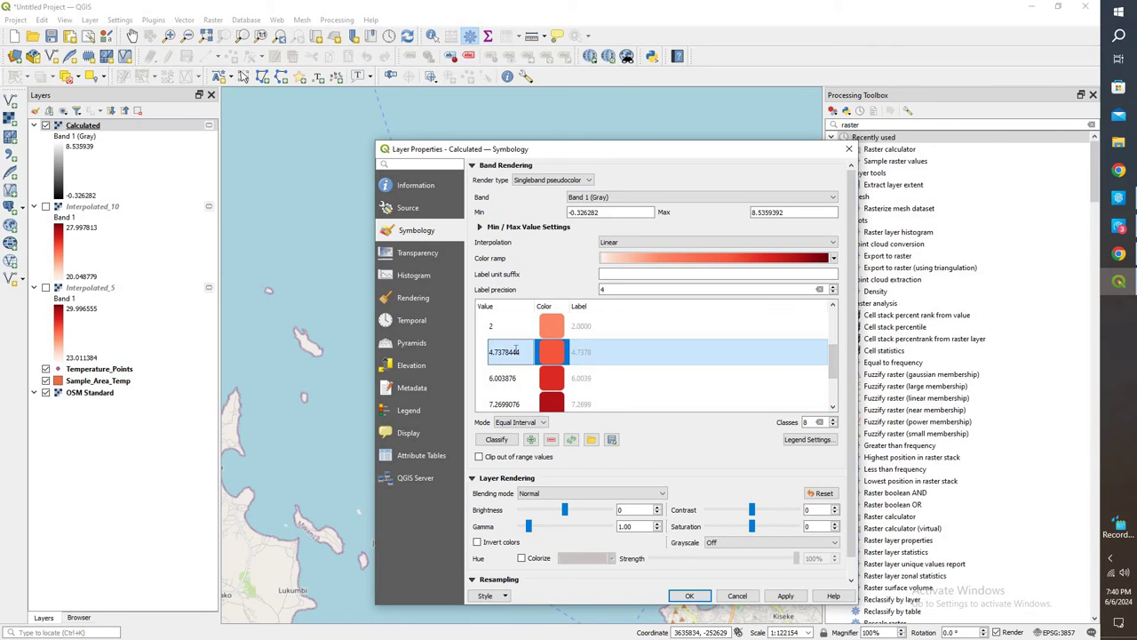
double_click(516, 351)
text(3)
double_click(503, 378)
text(4)
double_click(504, 402)
text(5)
key(Return)
scroll(511, 391, down, 1)
double_click(511, 386)
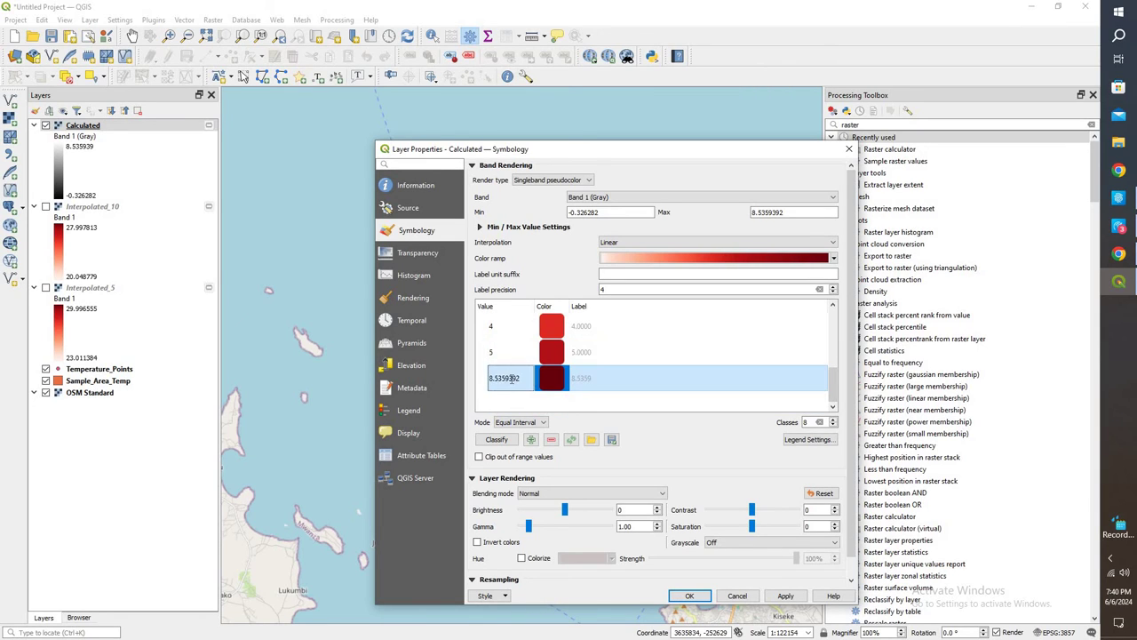
text(6)
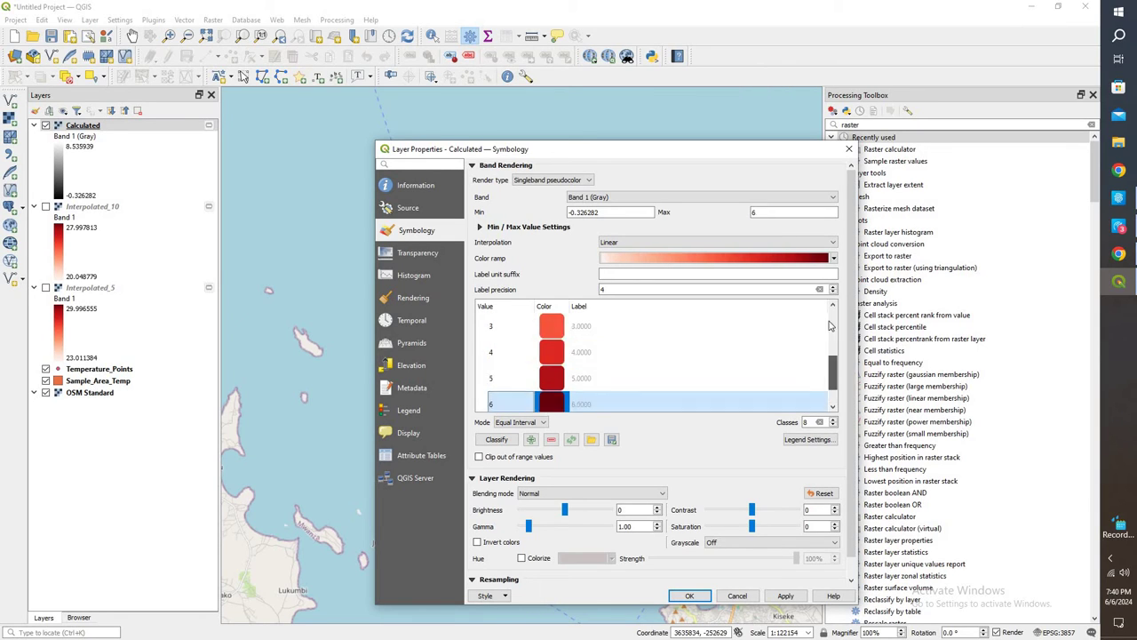
scroll(832, 316, up, 2)
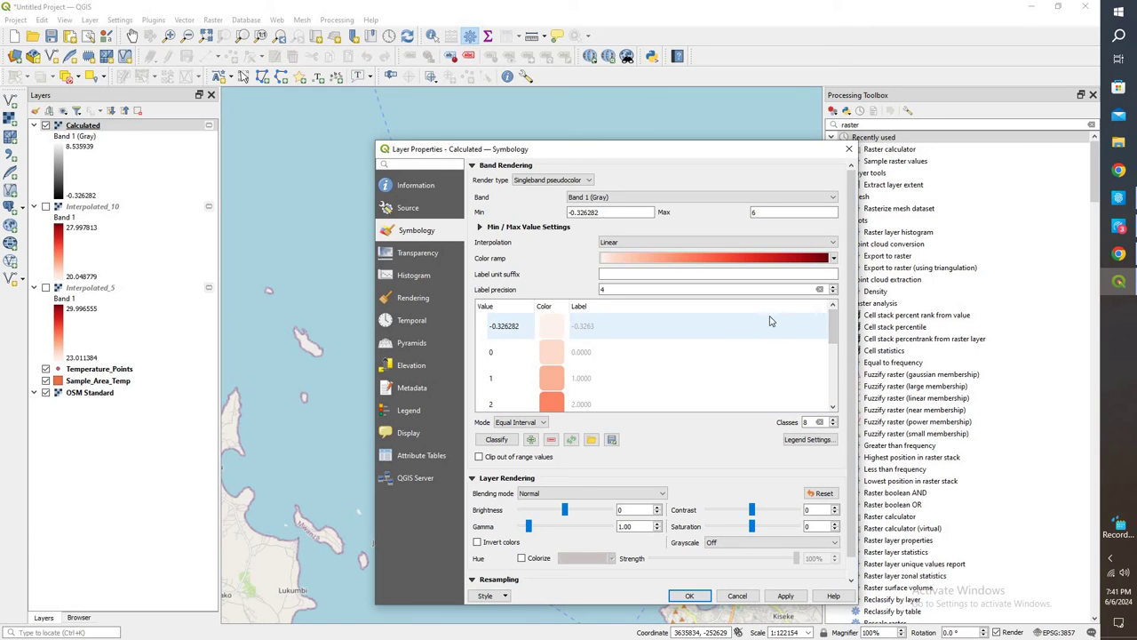
double_click(504, 325)
text(7)
click(833, 329)
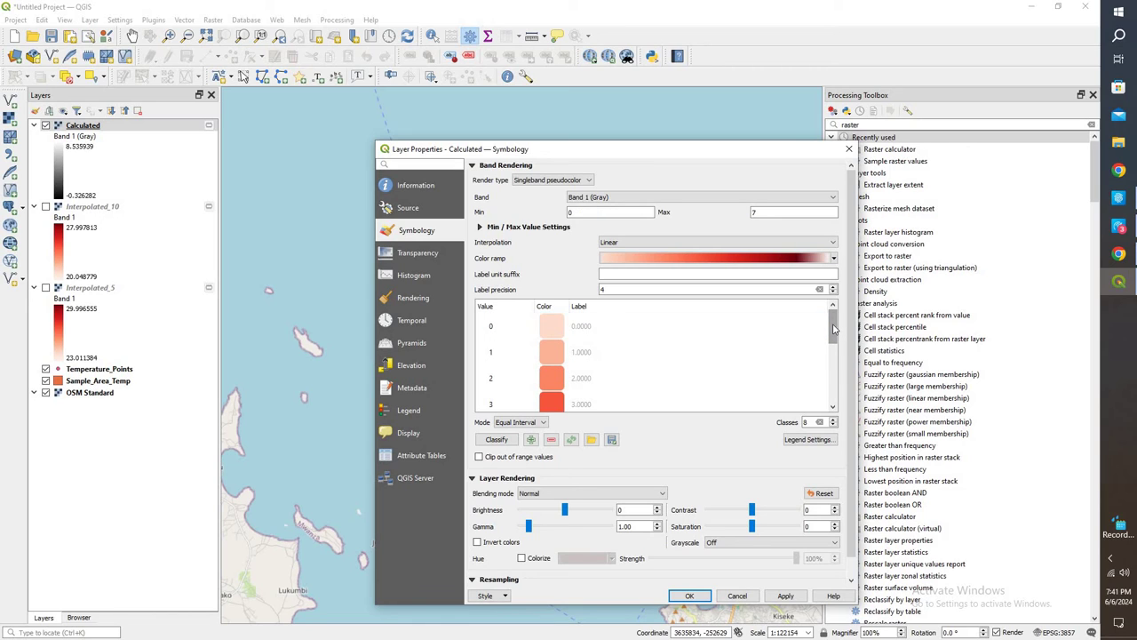
scroll(835, 355, down, 5)
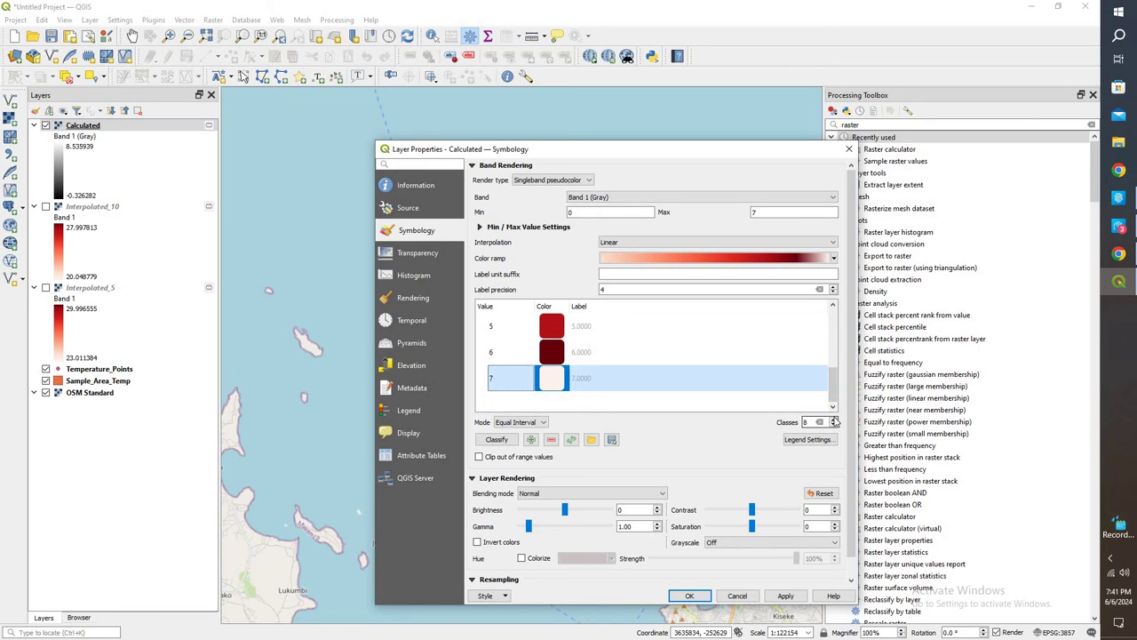
scroll(834, 342, up, 5)
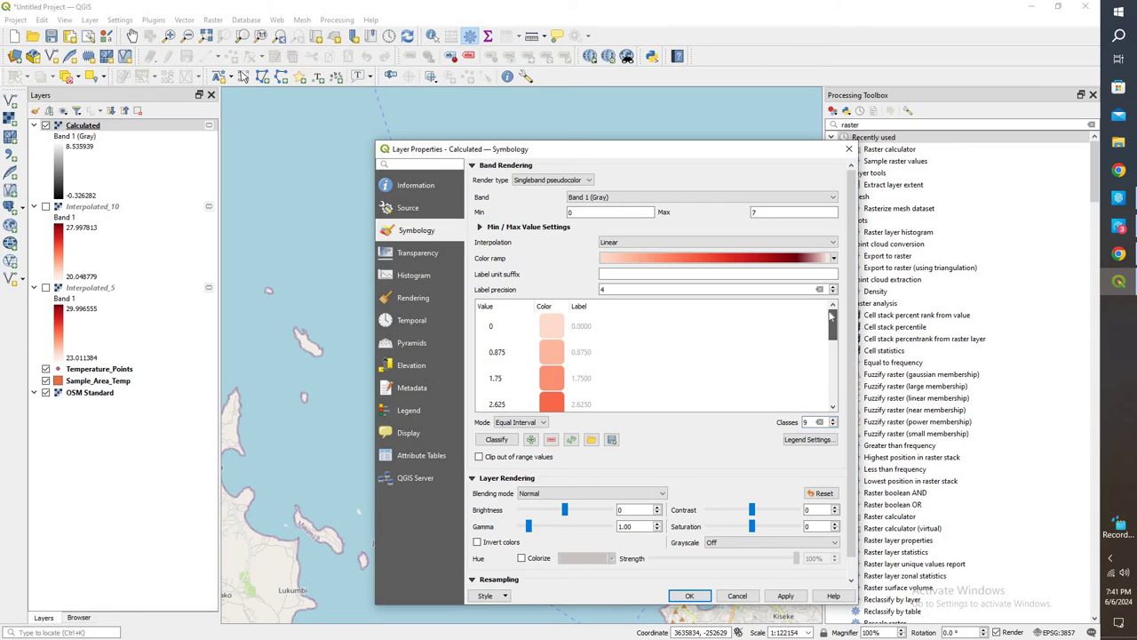
Step: Re-enter the 0.875, 1.75, 2.625 and 3.5 class breaks as 1, 2, 3 and 4
click(503, 352)
click(503, 352)
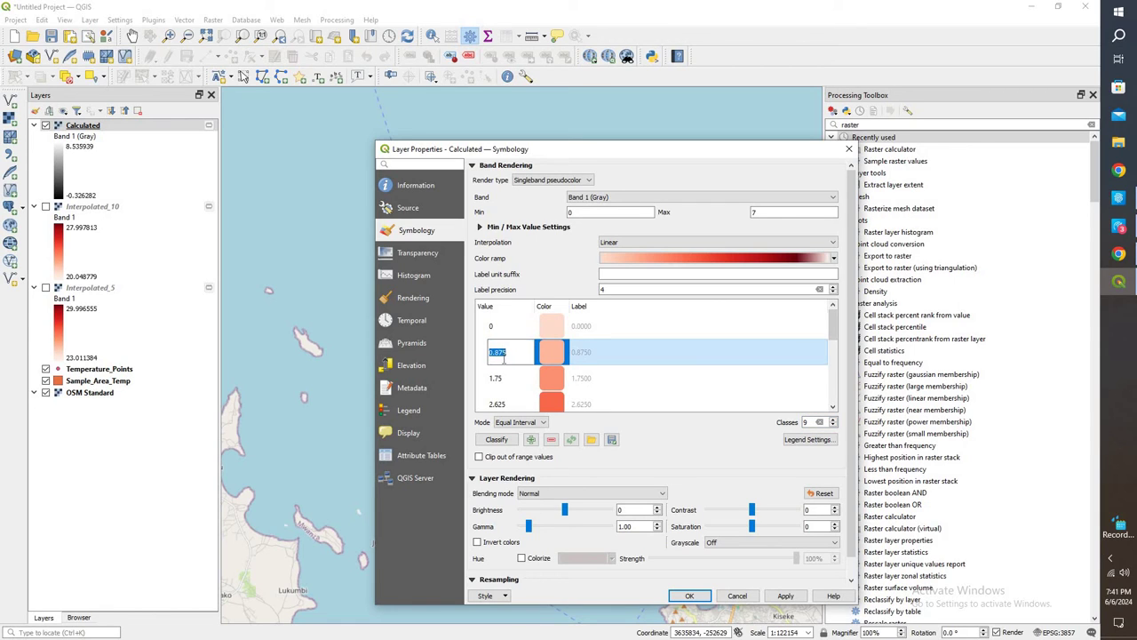
text(1)
click(503, 377)
click(505, 377)
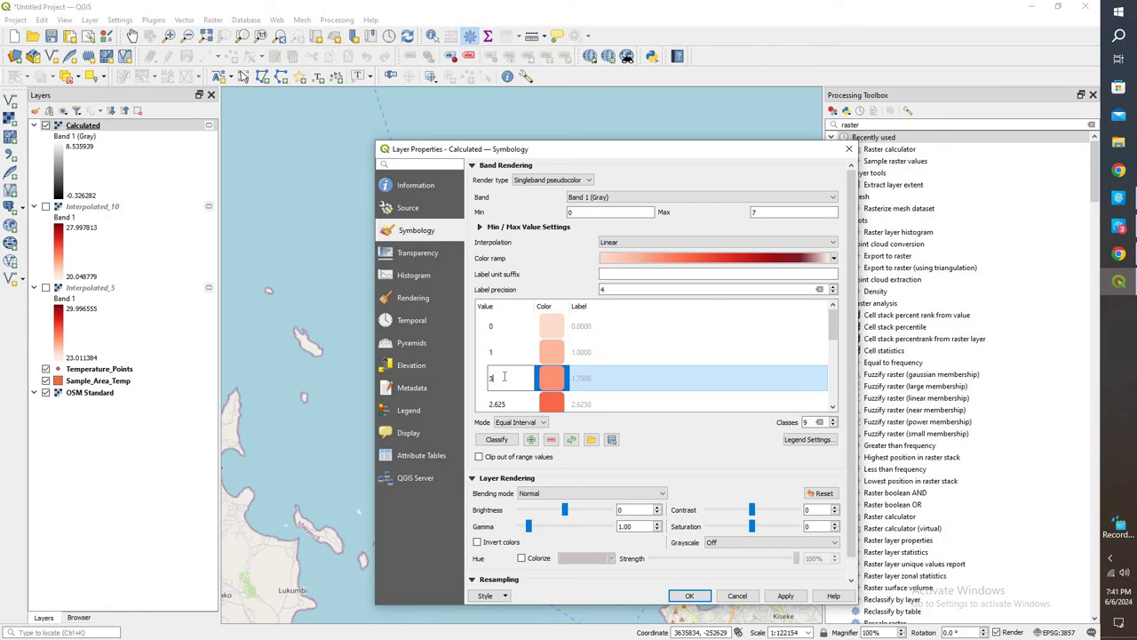
text(2)
double_click(498, 401)
text(3)
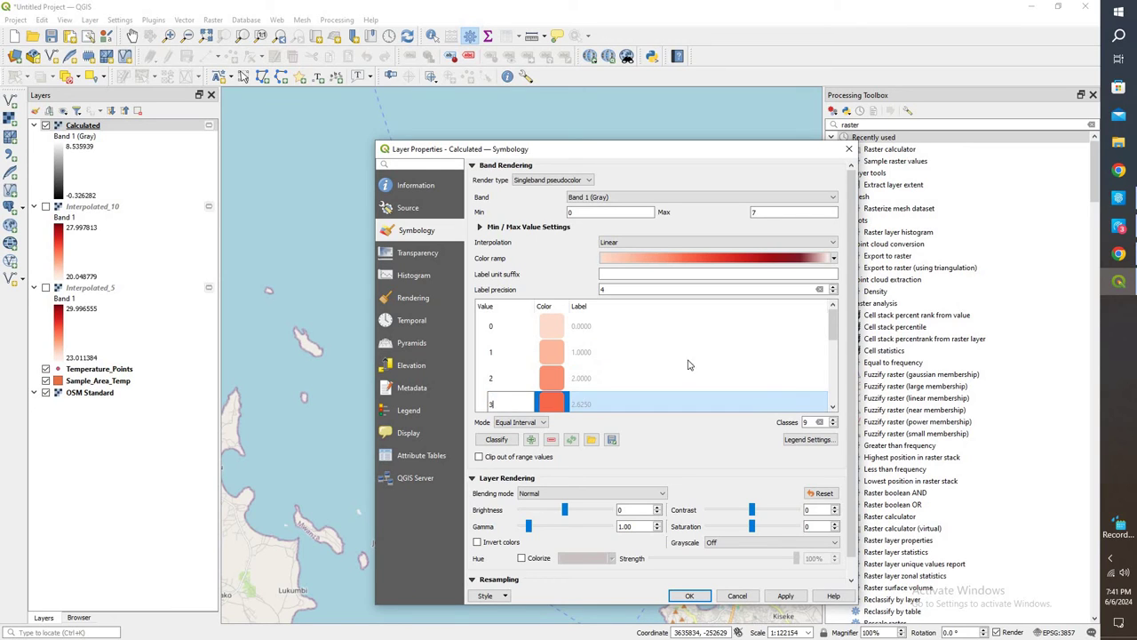
key(Return)
scroll(833, 349, down, 1)
scroll(834, 349, down, 2)
click(494, 349)
click(491, 347)
text(4)
key(Return)
Step: Change the 4.375, 5.25, 6.125 and last class breaks to 5, 6, 7 and 8
scroll(833, 355, down, 1)
click(510, 352)
click(510, 352)
text(5)
key(Return)
click(500, 378)
click(500, 379)
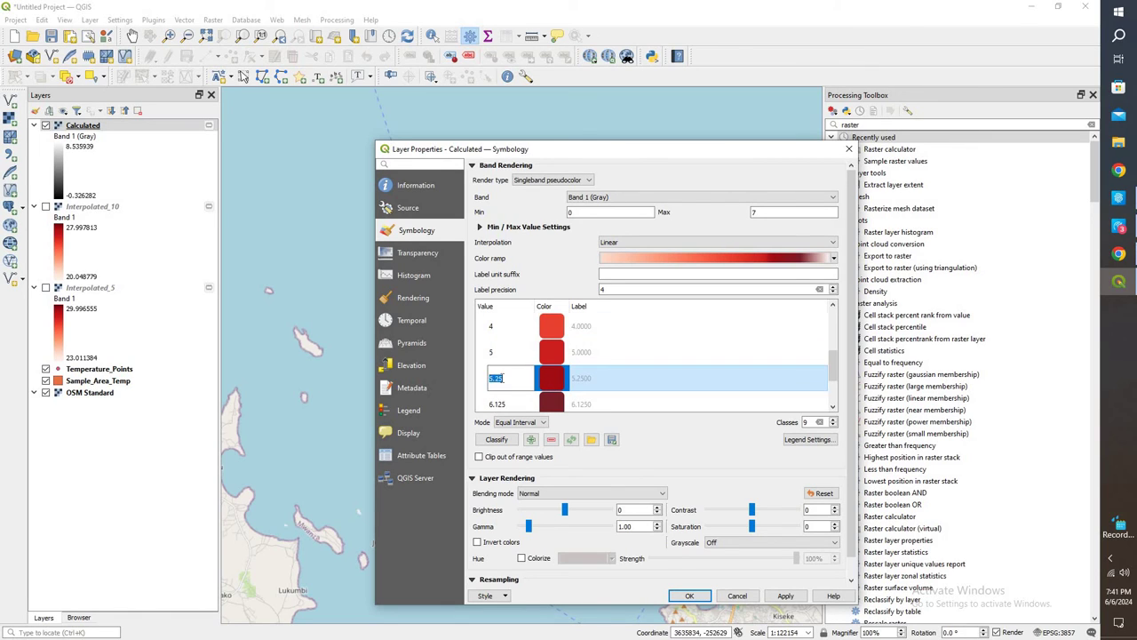
text(6)
key(Return)
click(499, 404)
click(500, 404)
text(7)
key(Return)
scroll(833, 380, down, 1)
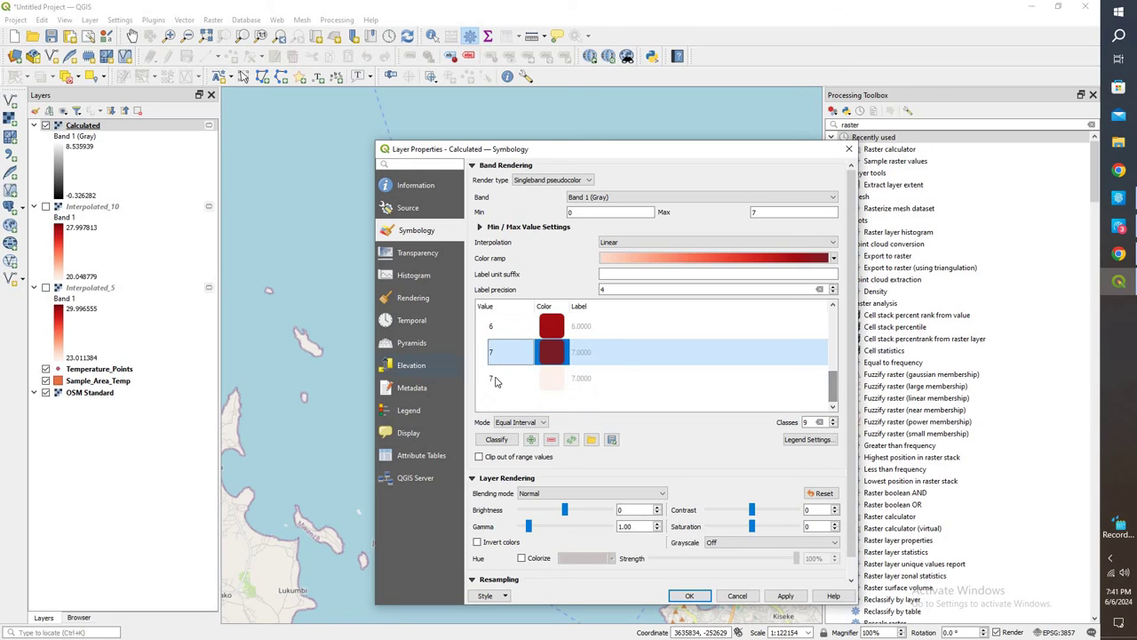
click(497, 377)
click(497, 378)
text(8)
key(Return)
scroll(834, 389, up, 2)
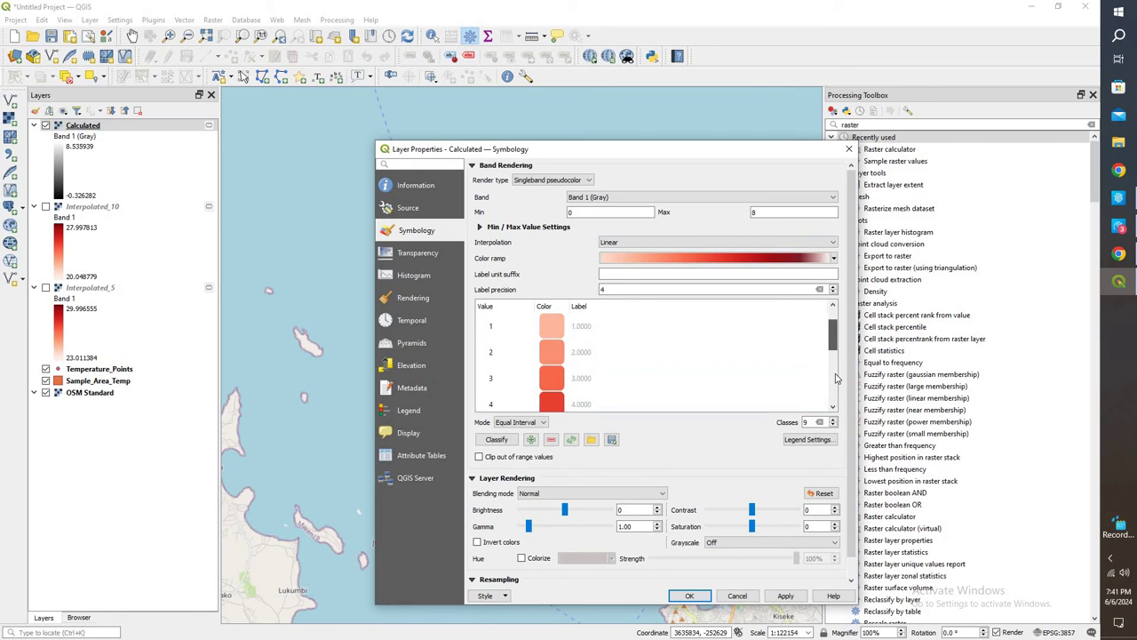
scroll(834, 389, down, 2)
click(683, 375)
click(553, 382)
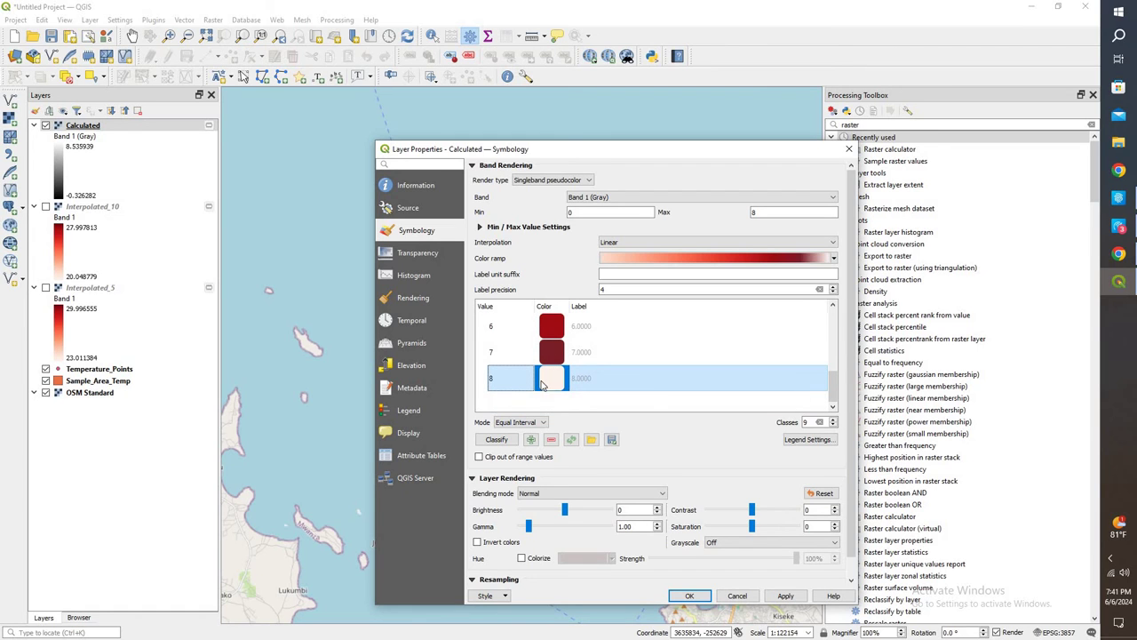
Step: Change the Calculated layer's colour ramp to Reds
click(800, 257)
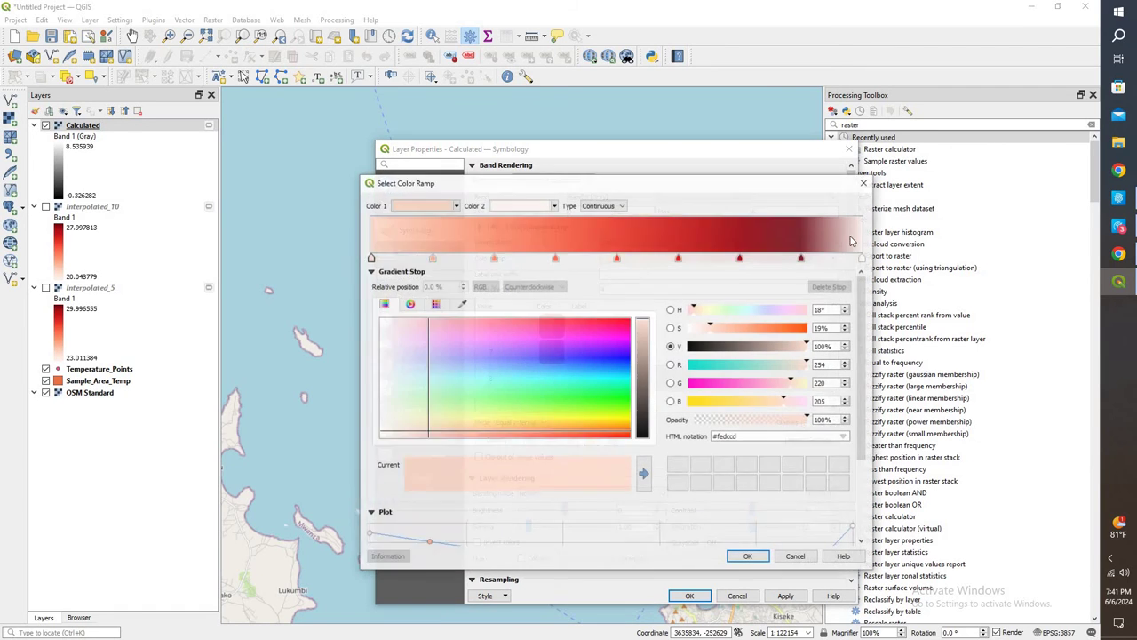
click(863, 182)
click(834, 258)
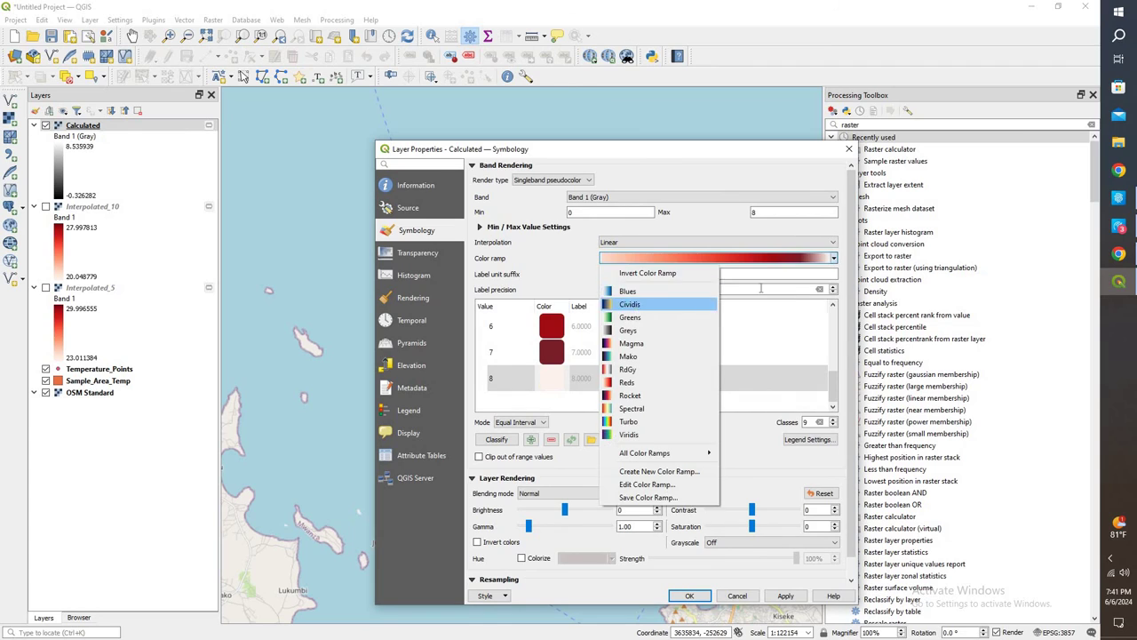
click(635, 302)
mouse_move(834, 384)
mouse_down()
mouse_move(834, 321)
mouse_move(833, 391)
mouse_up()
click(833, 258)
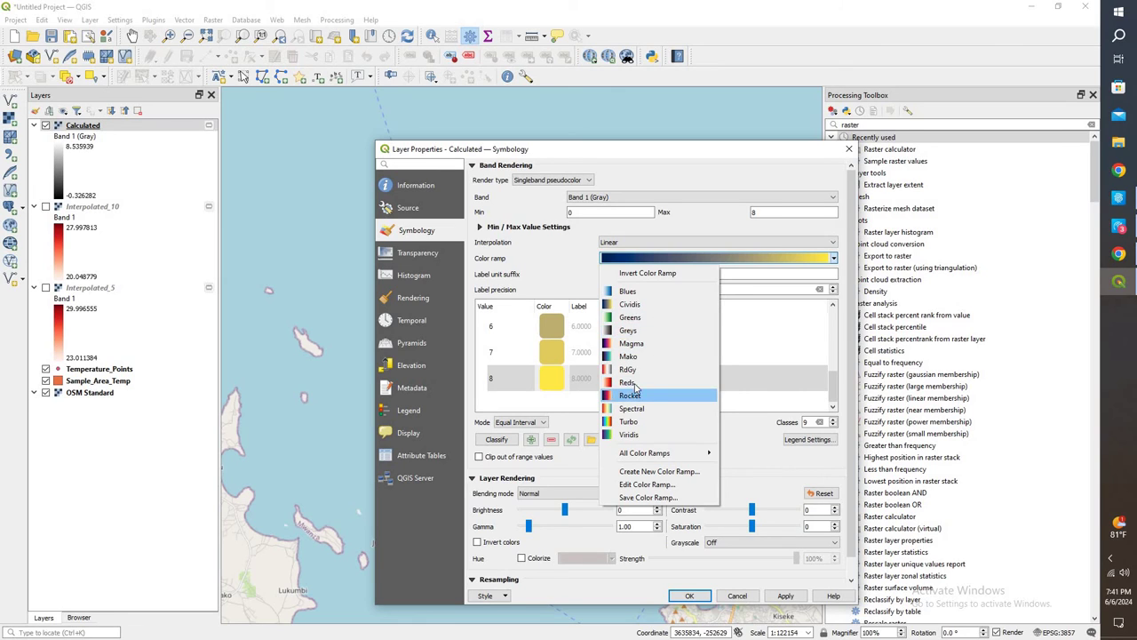
click(635, 383)
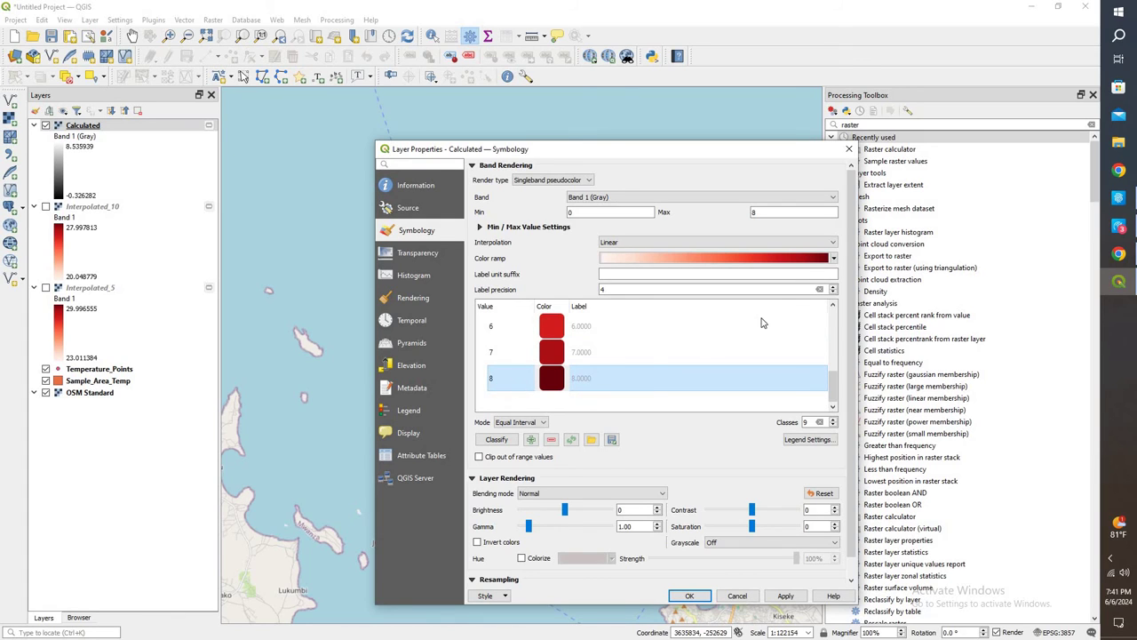
Step: Invert the Reds colour ramp and close Layer Properties with OK
click(834, 258)
click(833, 258)
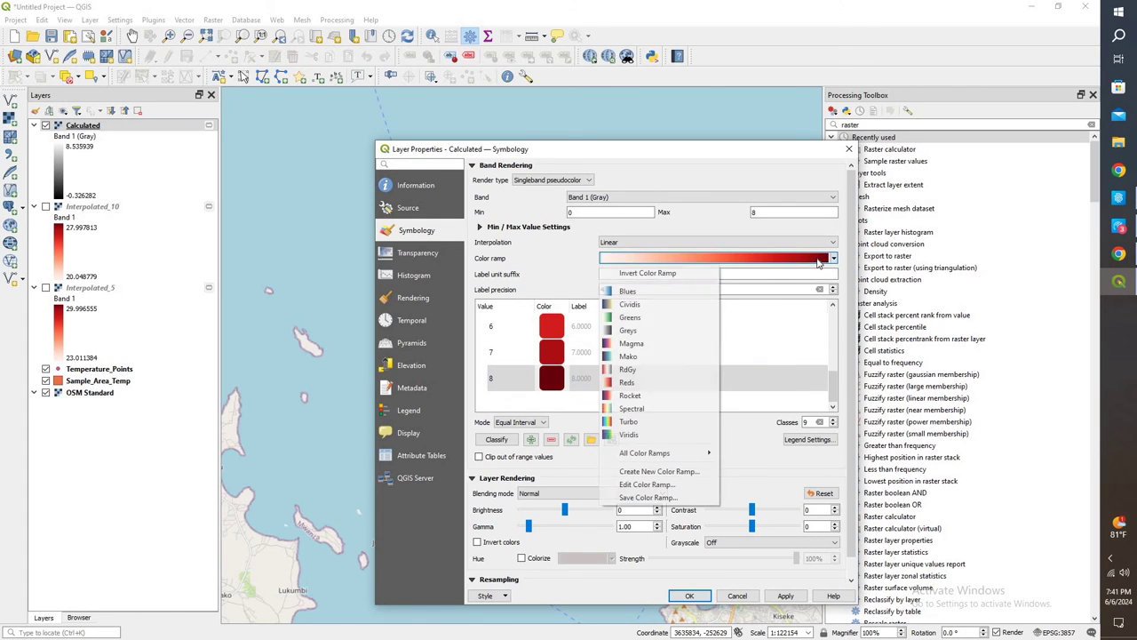
click(664, 272)
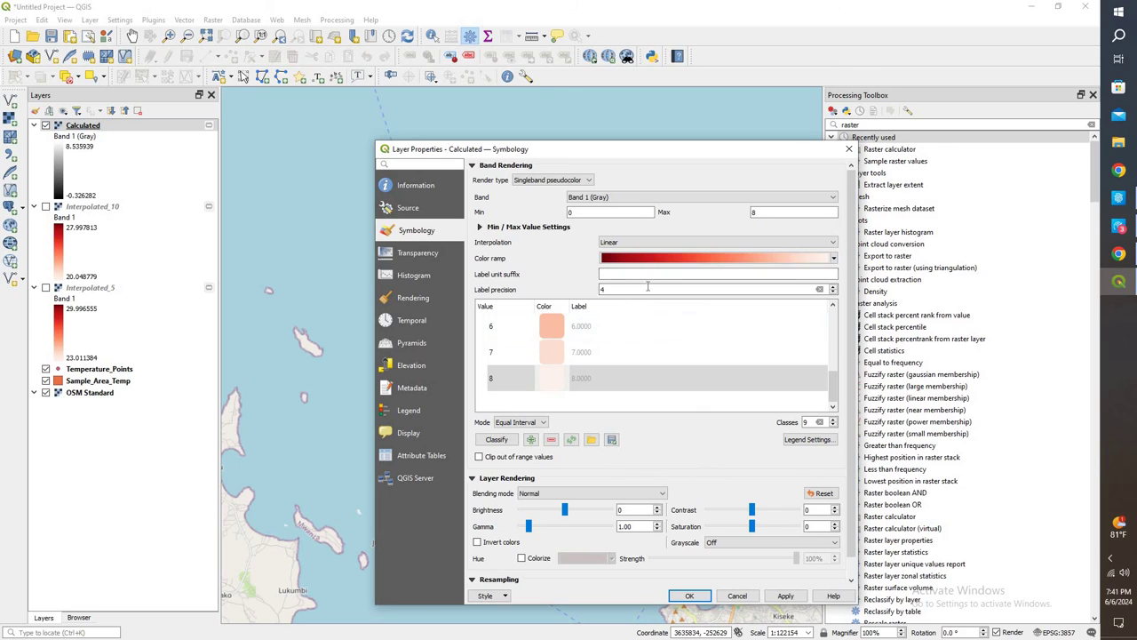
drag(832, 388, 833, 321)
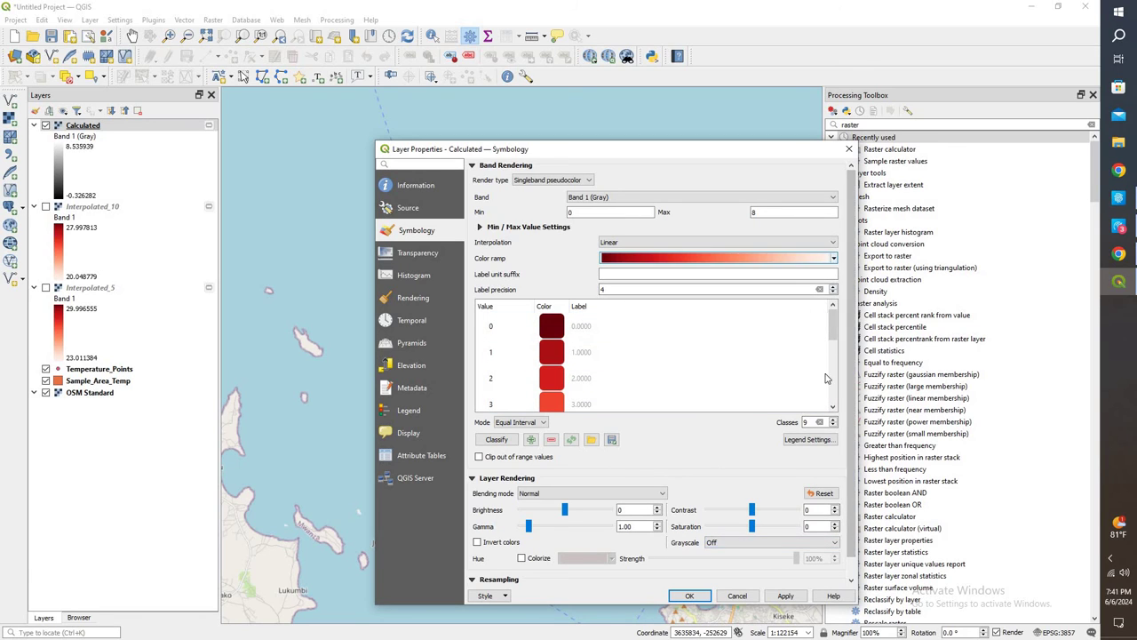
click(693, 595)
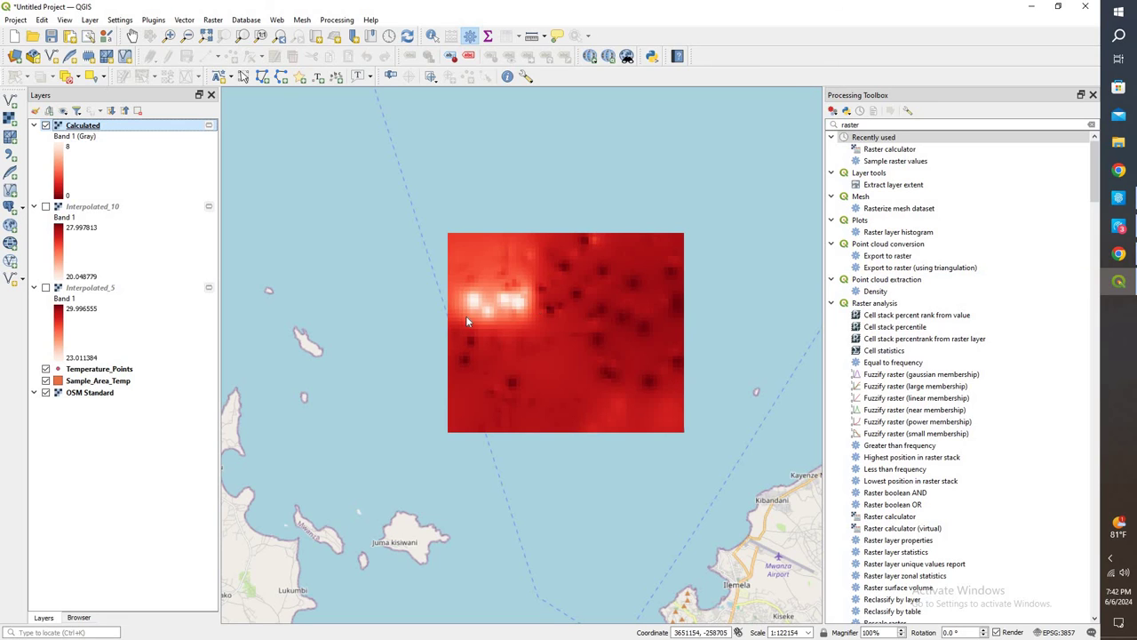
Step: Reopen the Calculated layer's properties, choose the Spectral colour ramp, then Apply and OK
right_click(76, 130)
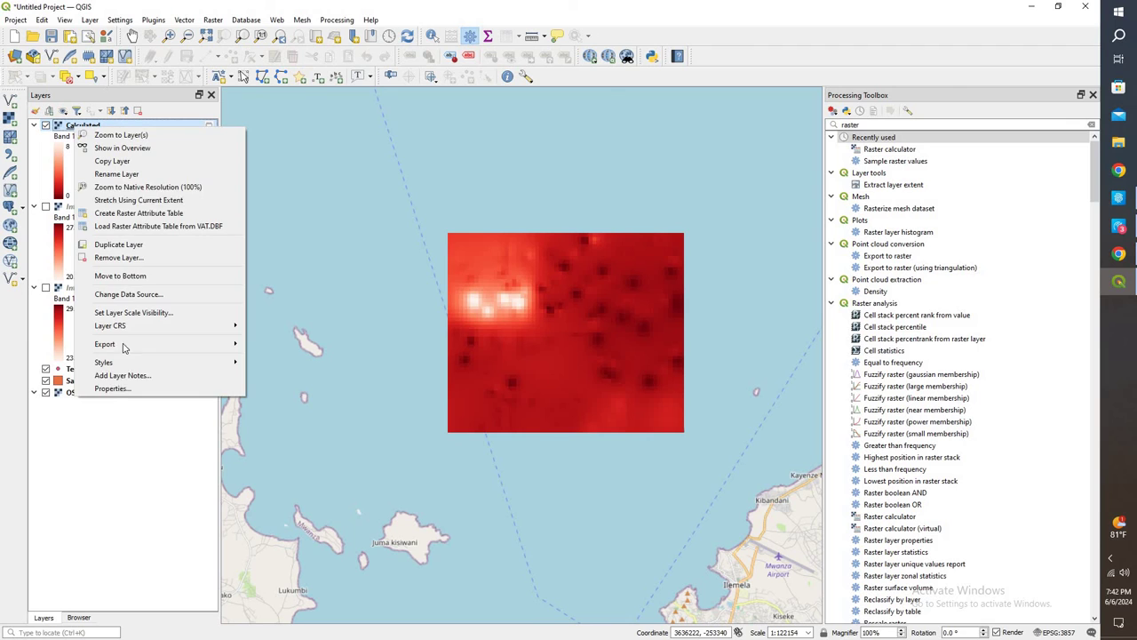
click(113, 390)
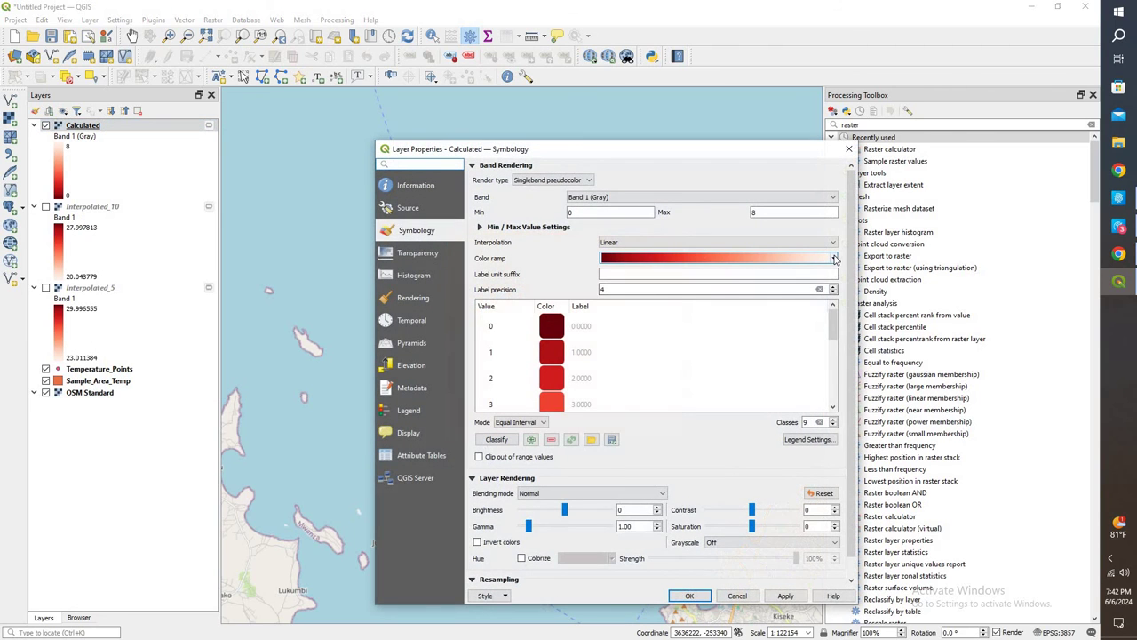
click(770, 259)
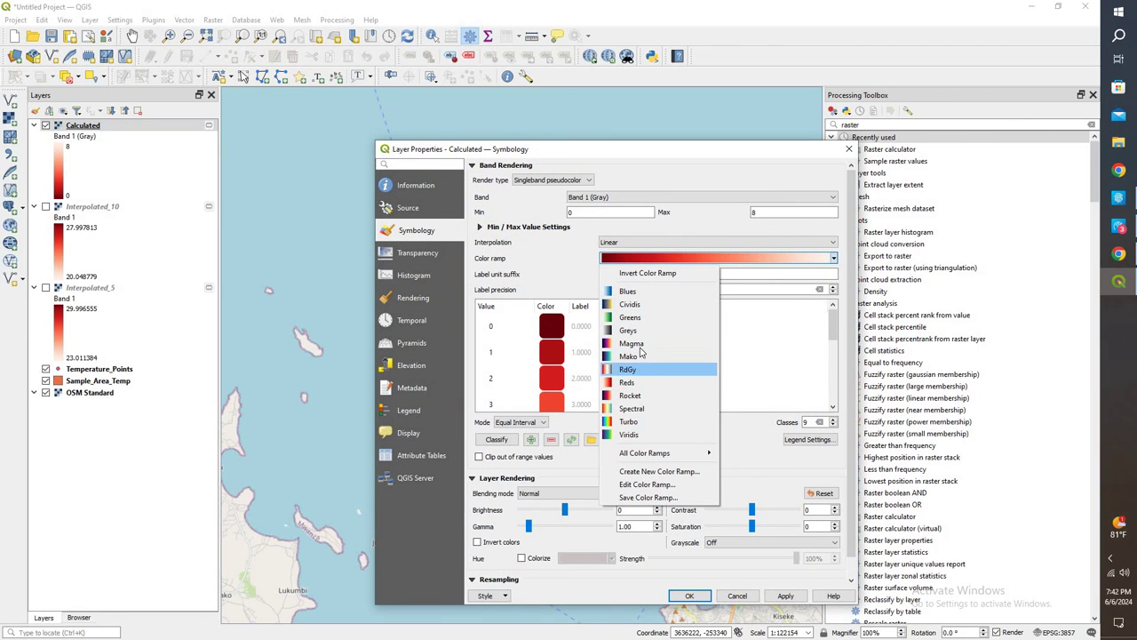
click(635, 409)
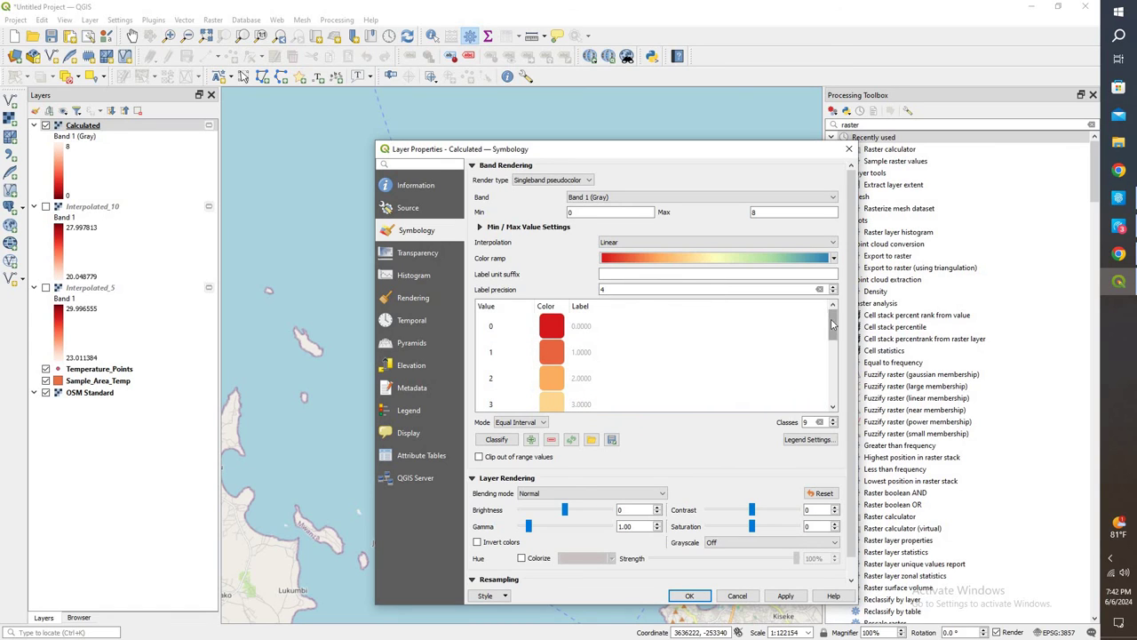
drag(833, 329, 844, 395)
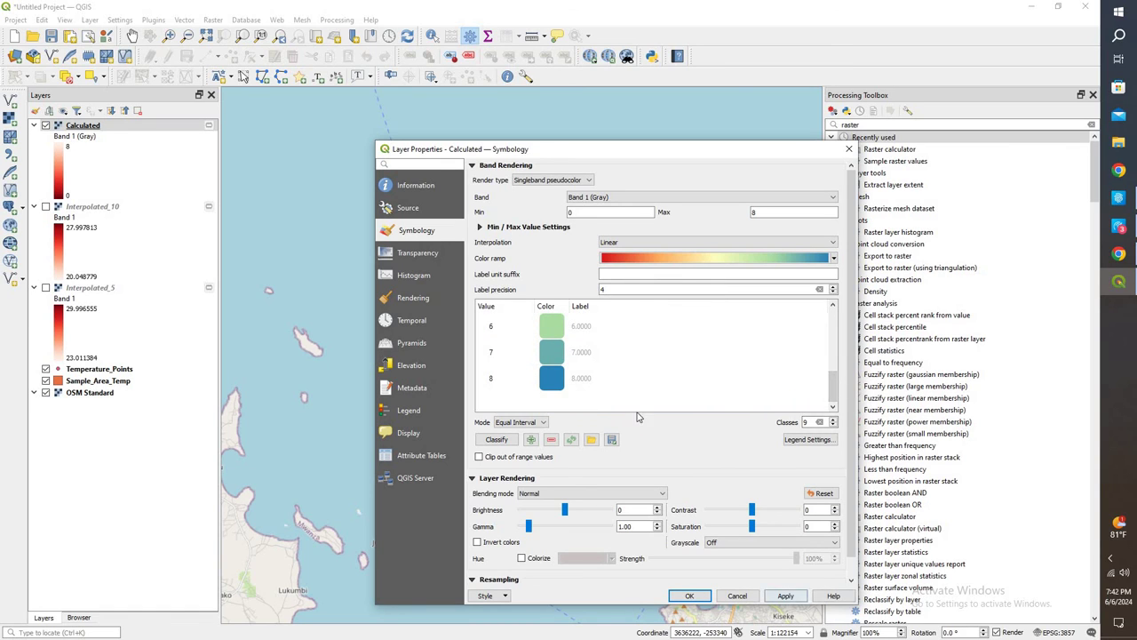
click(786, 596)
click(690, 595)
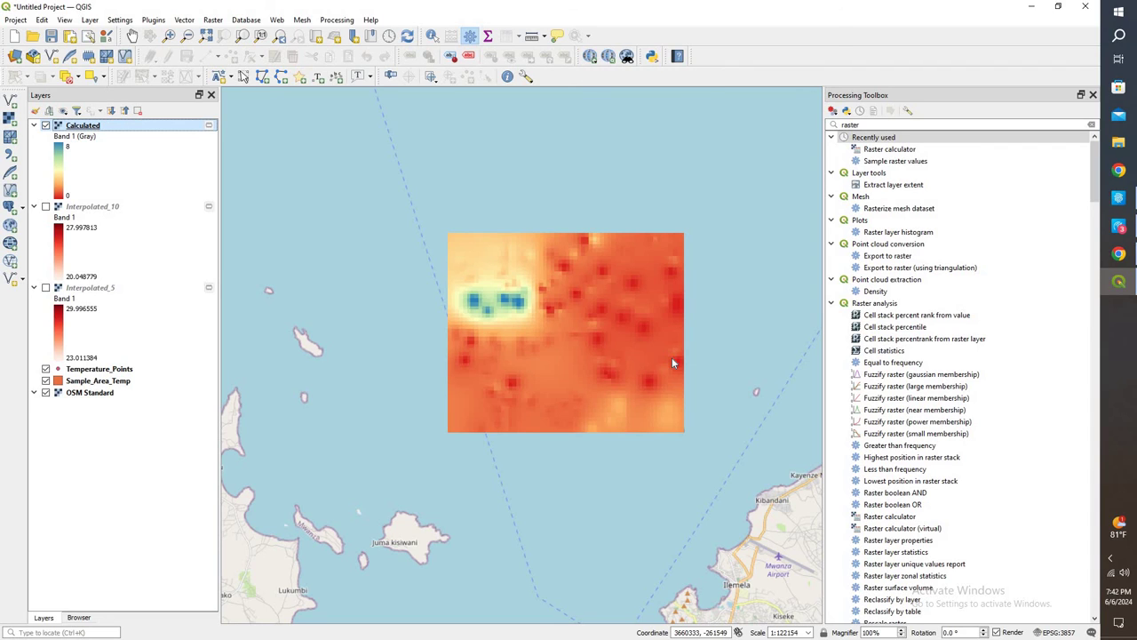
click(45, 125)
click(45, 288)
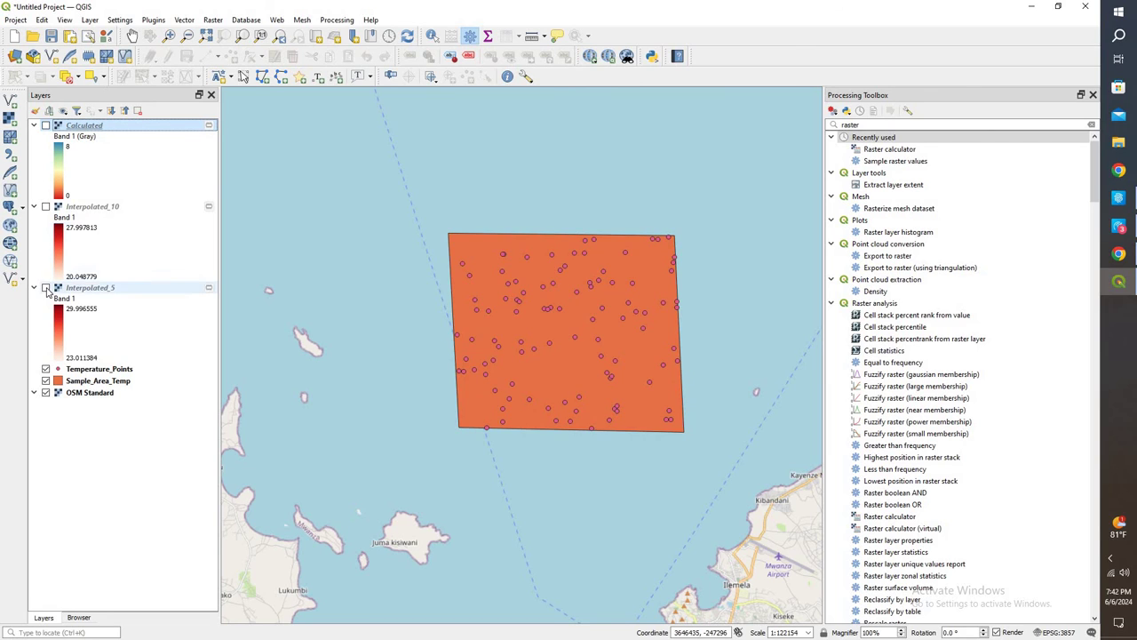
click(45, 206)
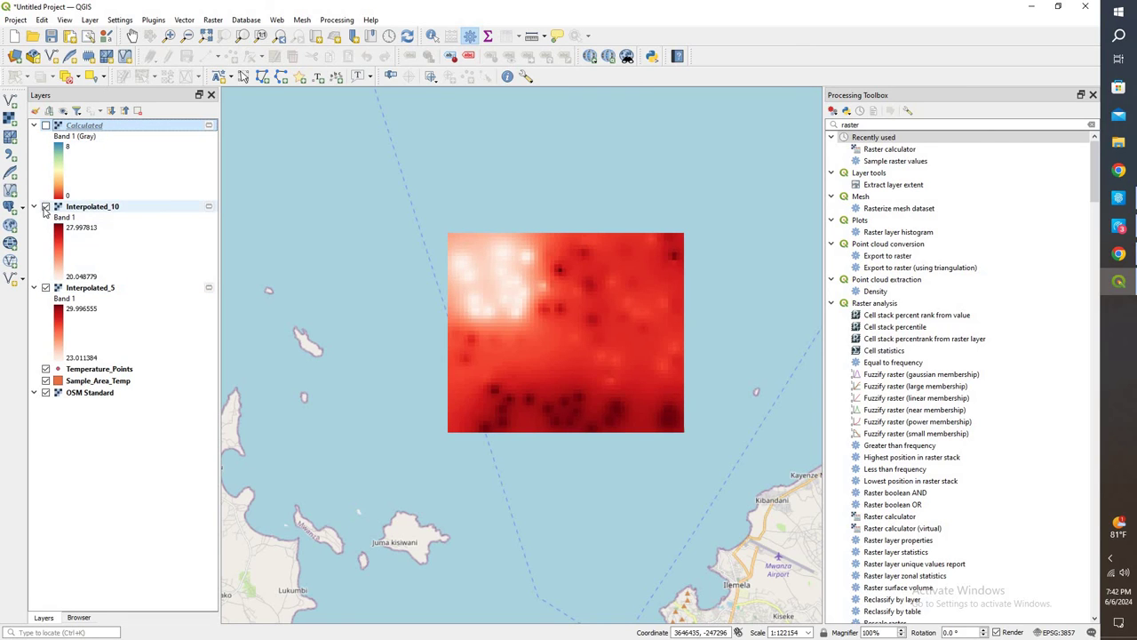
click(45, 206)
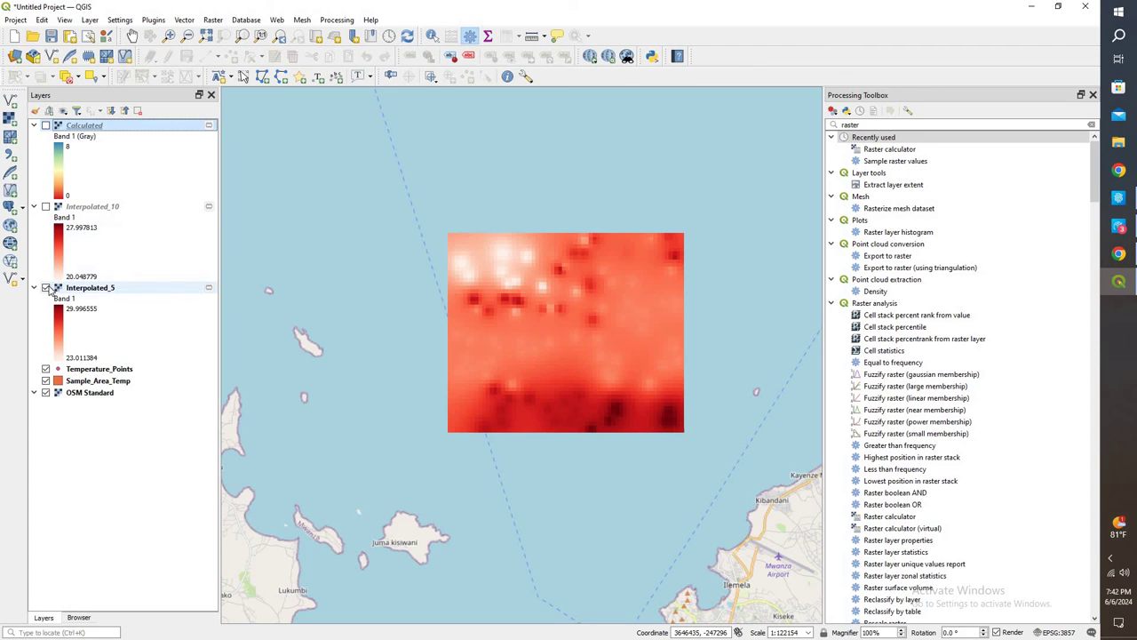
click(46, 287)
click(46, 125)
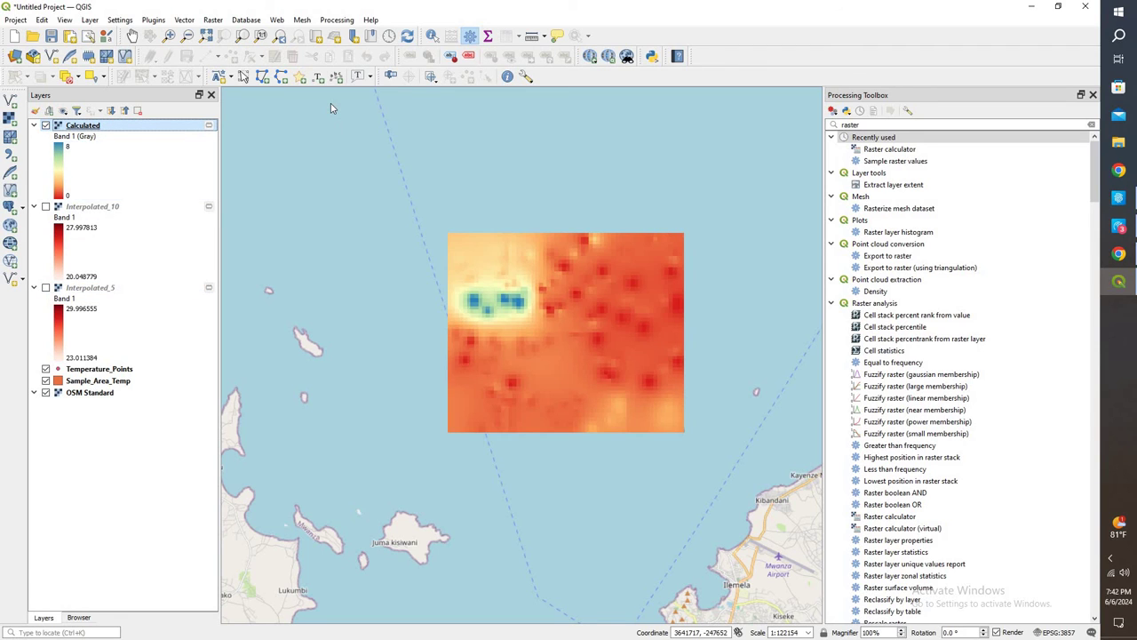